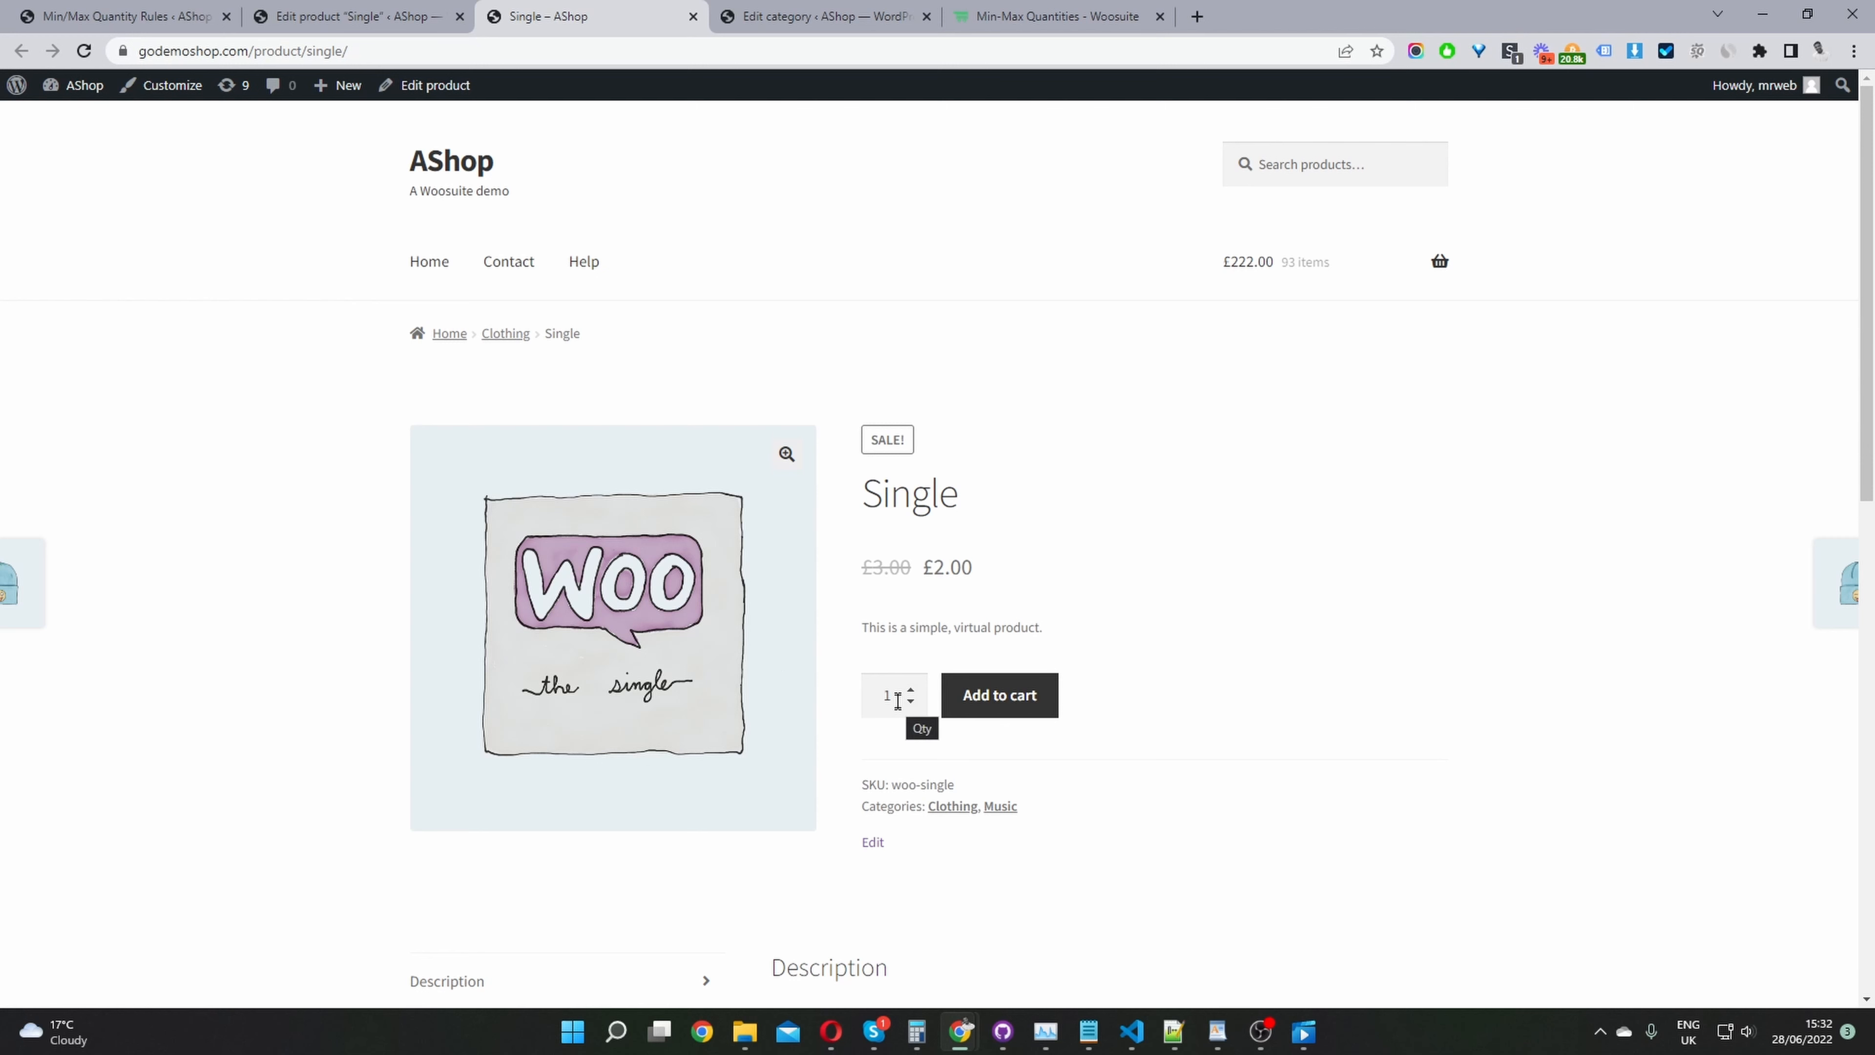
Step: Set the Single product's quantity to 10 and add it to the cart
{"action": "left_click", "coordinate": [910, 691]}
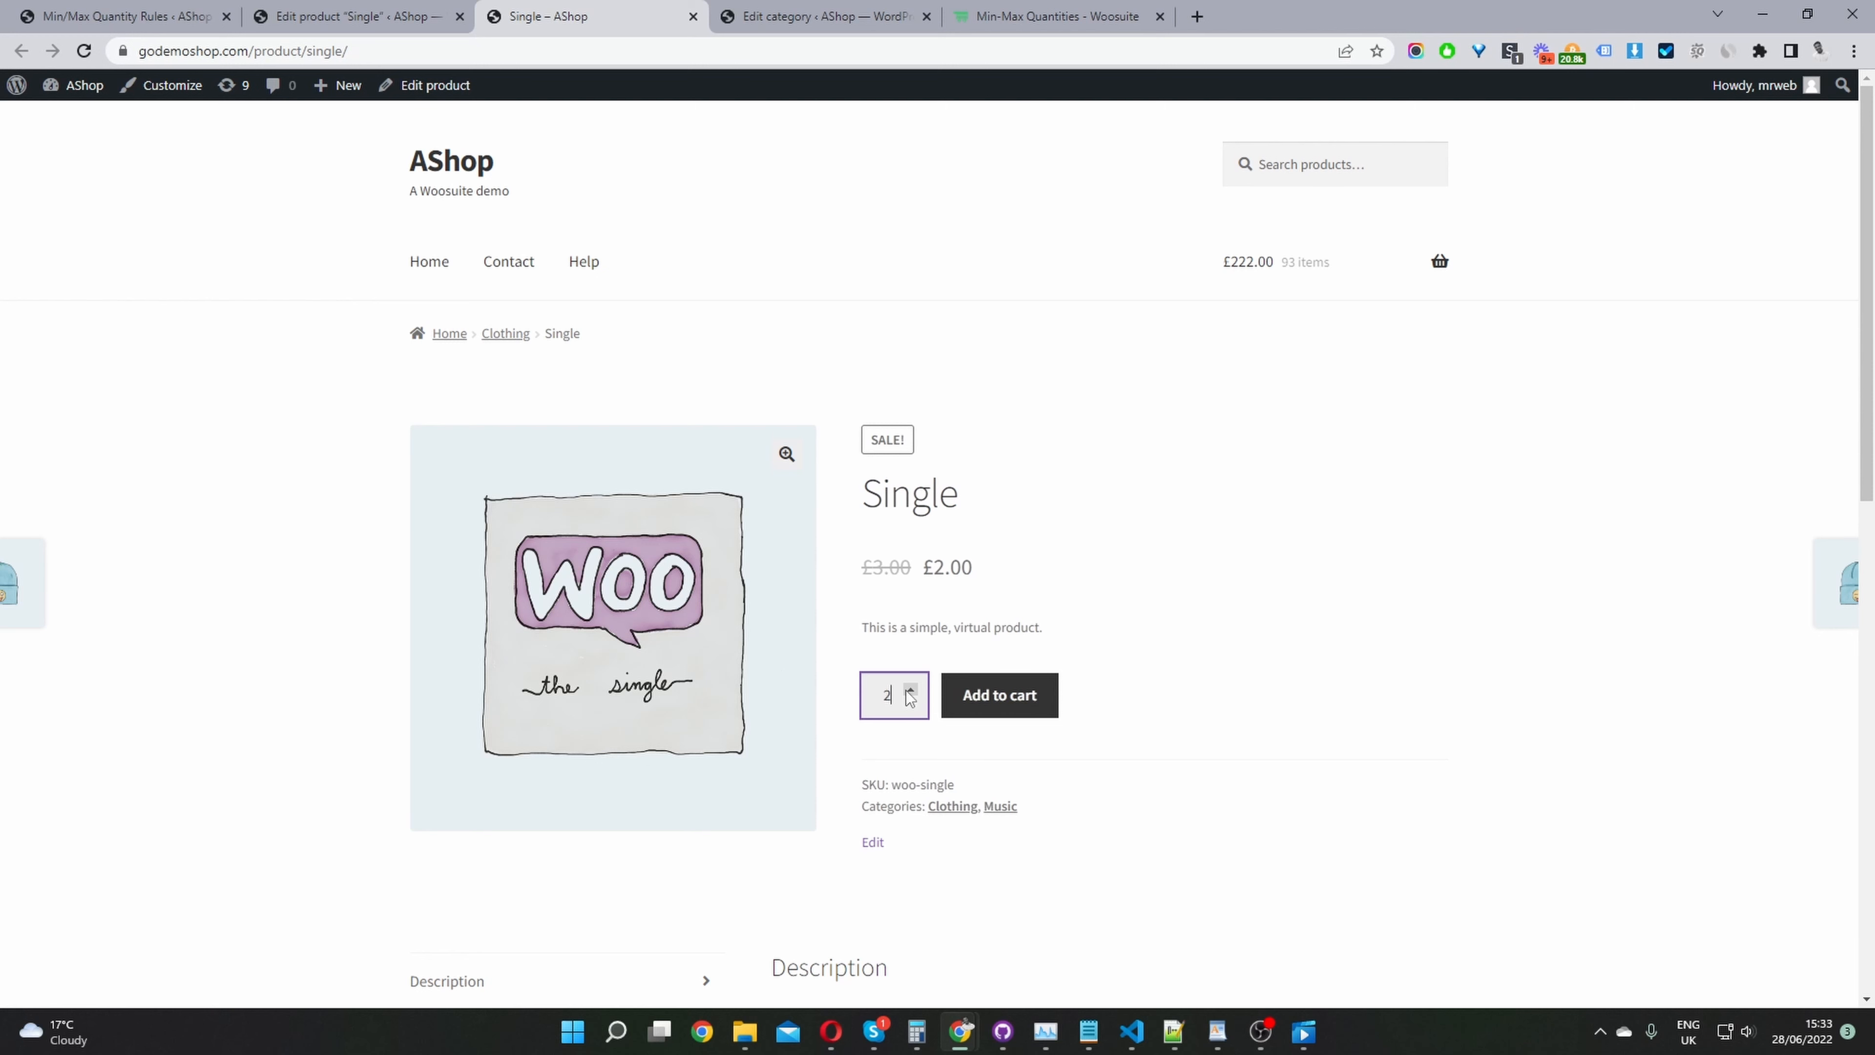
{"action": "left_click", "coordinate": [910, 691]}
{"action": "left_click", "coordinate": [910, 690]}
{"action": "left_click", "coordinate": [910, 691]}
{"action": "left_click", "coordinate": [910, 690]}
{"action": "left_click", "coordinate": [947, 705]}
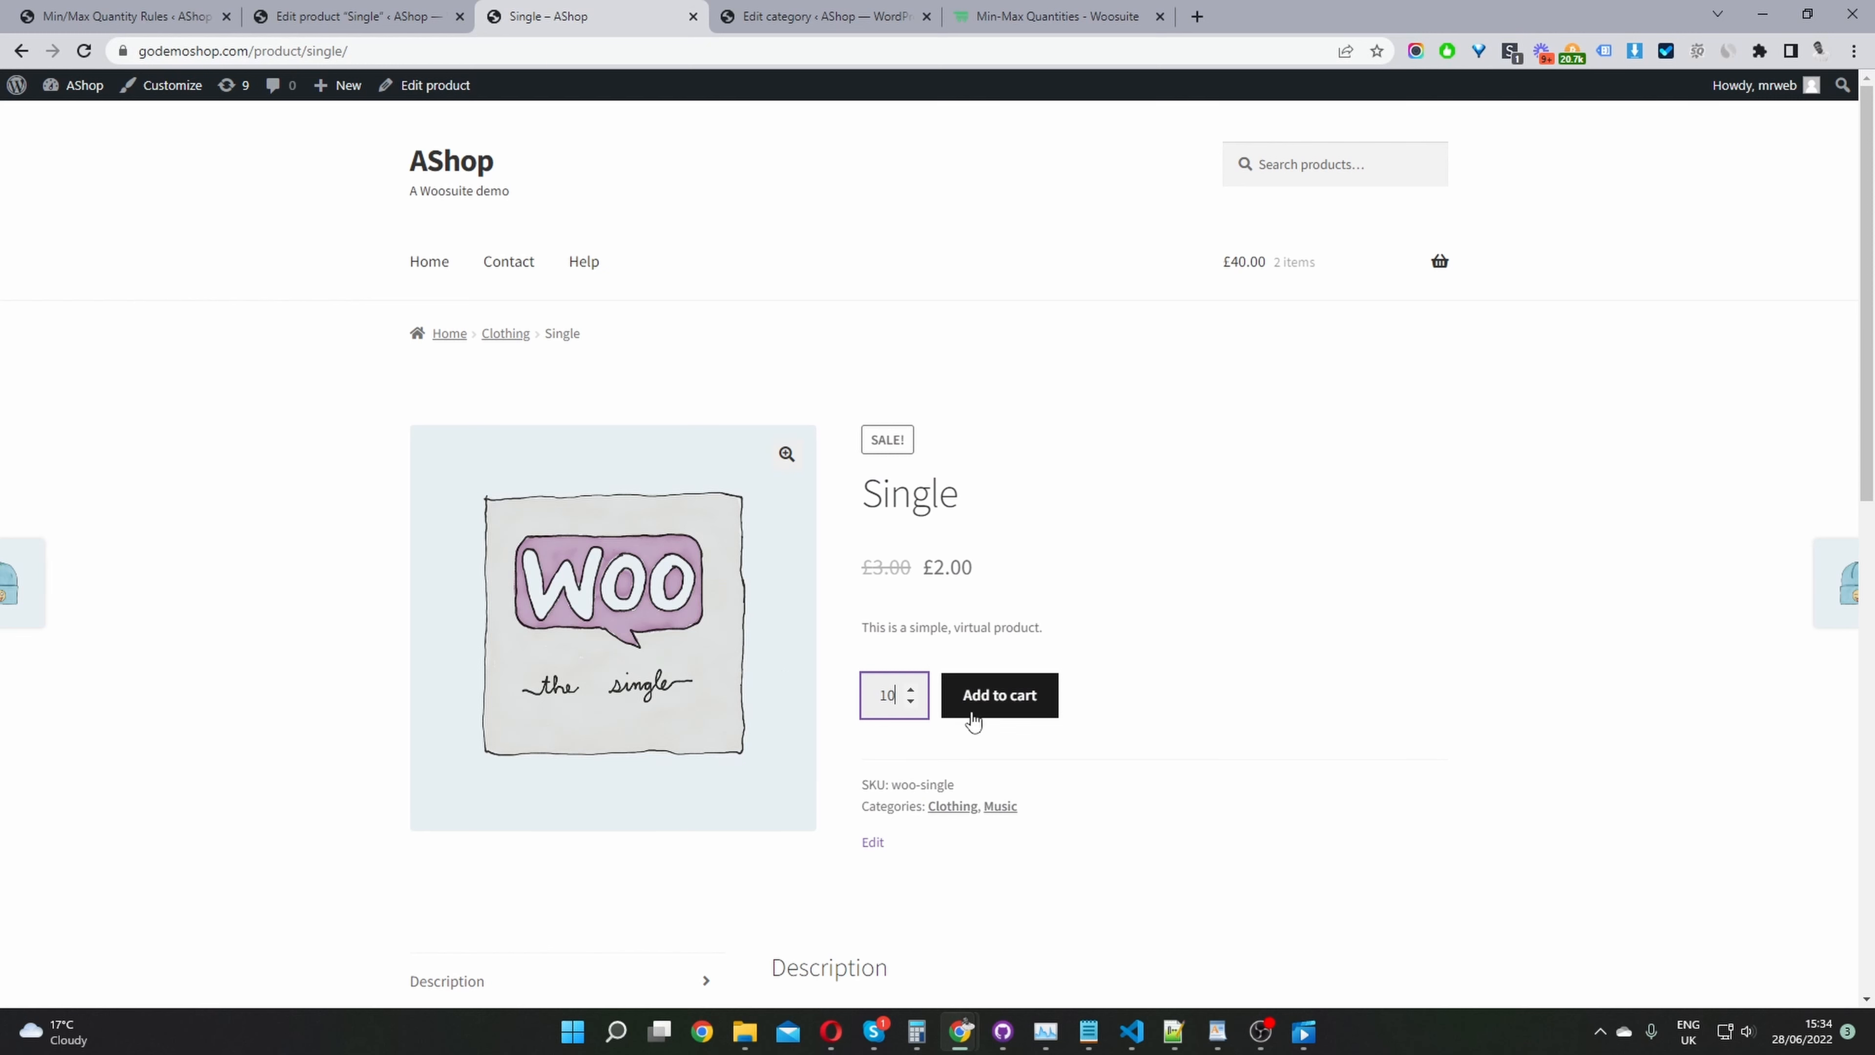
{"action": "left_click", "coordinate": [988, 693]}
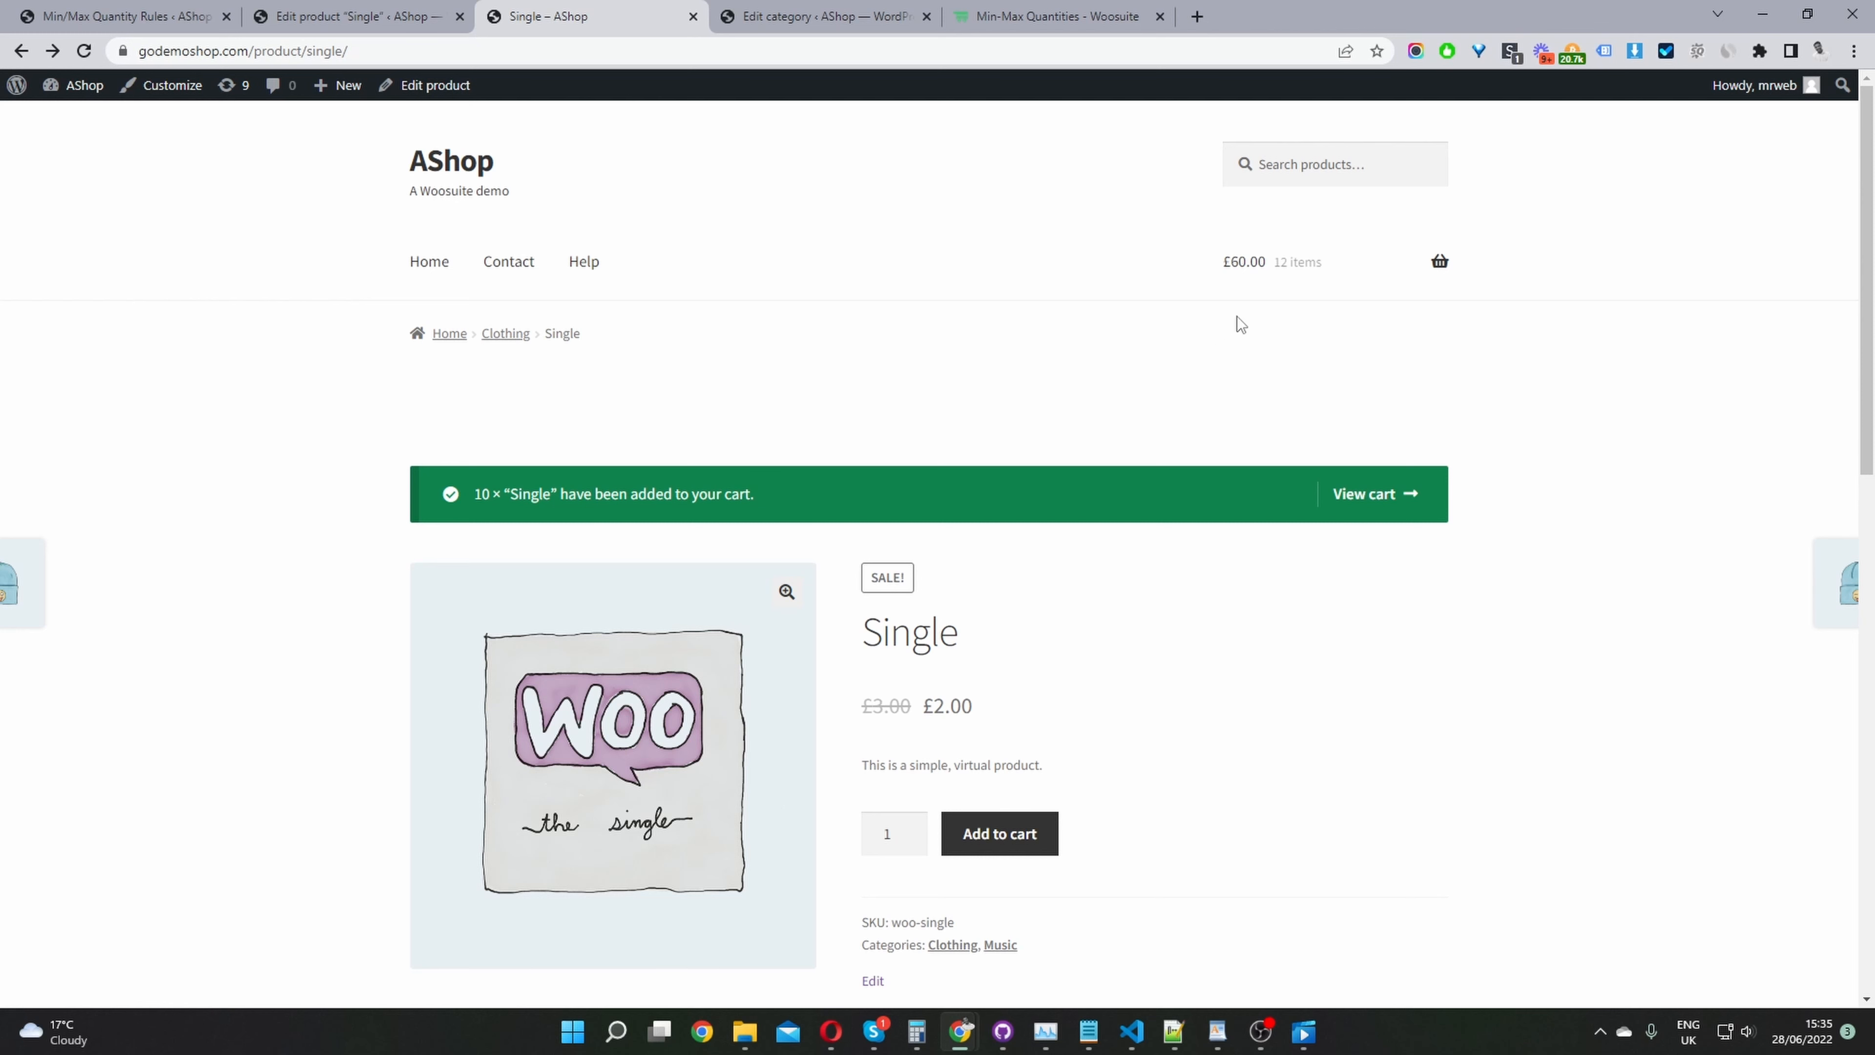
Step: Open the cart, proceed to checkout and check that the billing form is reachable
{"action": "mouse_move", "coordinate": [1285, 275]}
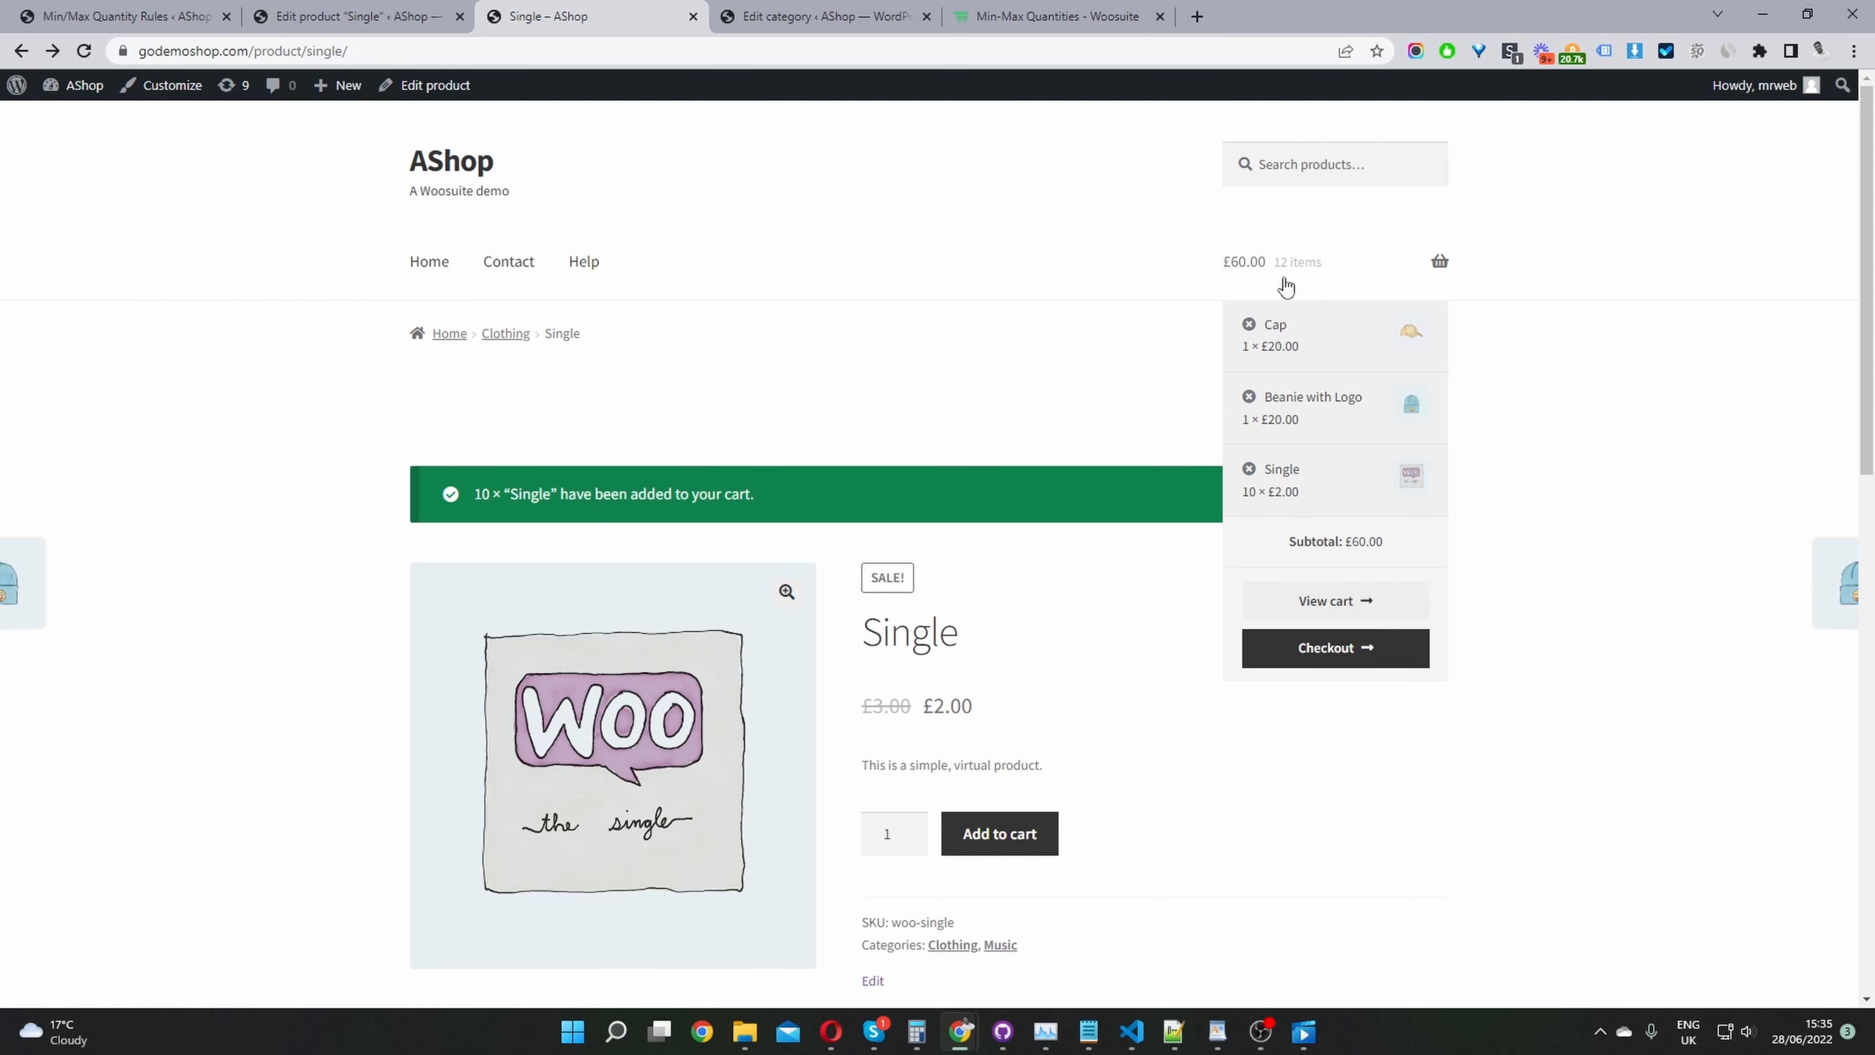
{"action": "left_click", "coordinate": [1371, 605]}
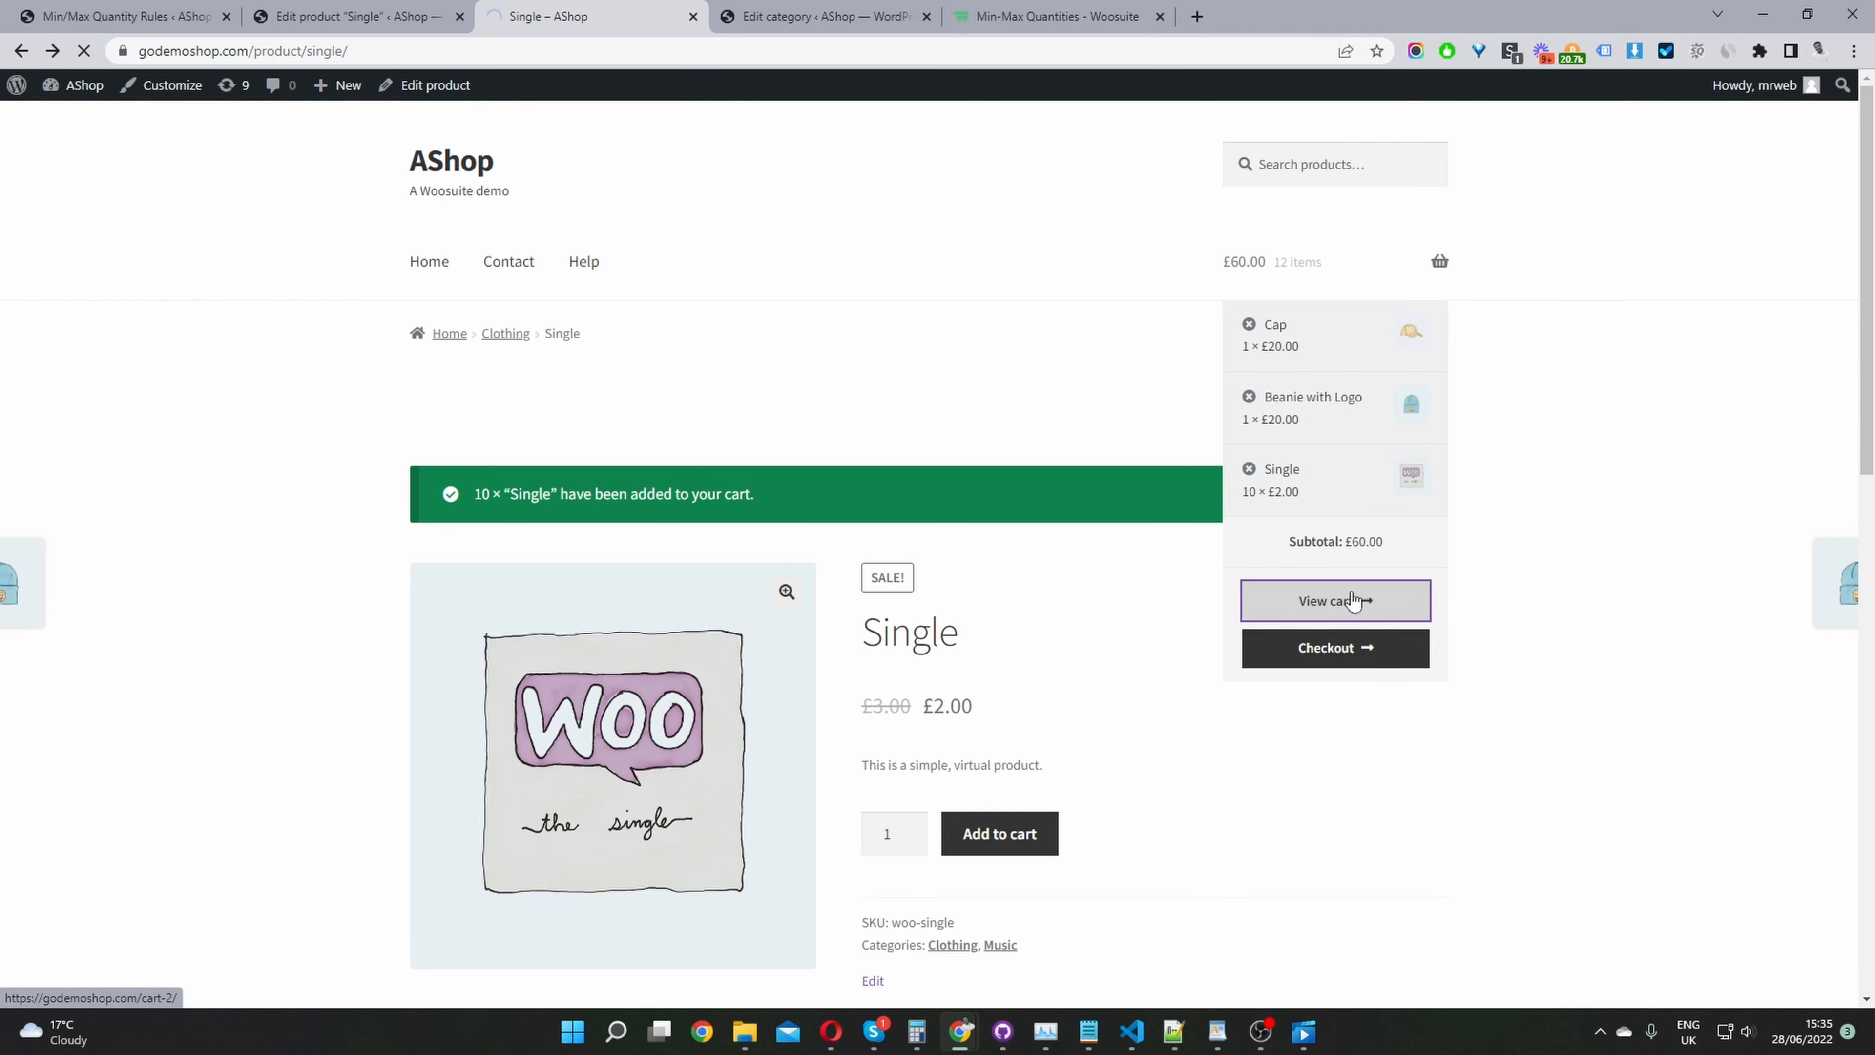
{"action": "scroll", "coordinate": [1041, 630], "scroll_direction": "down", "scroll_amount": 10}
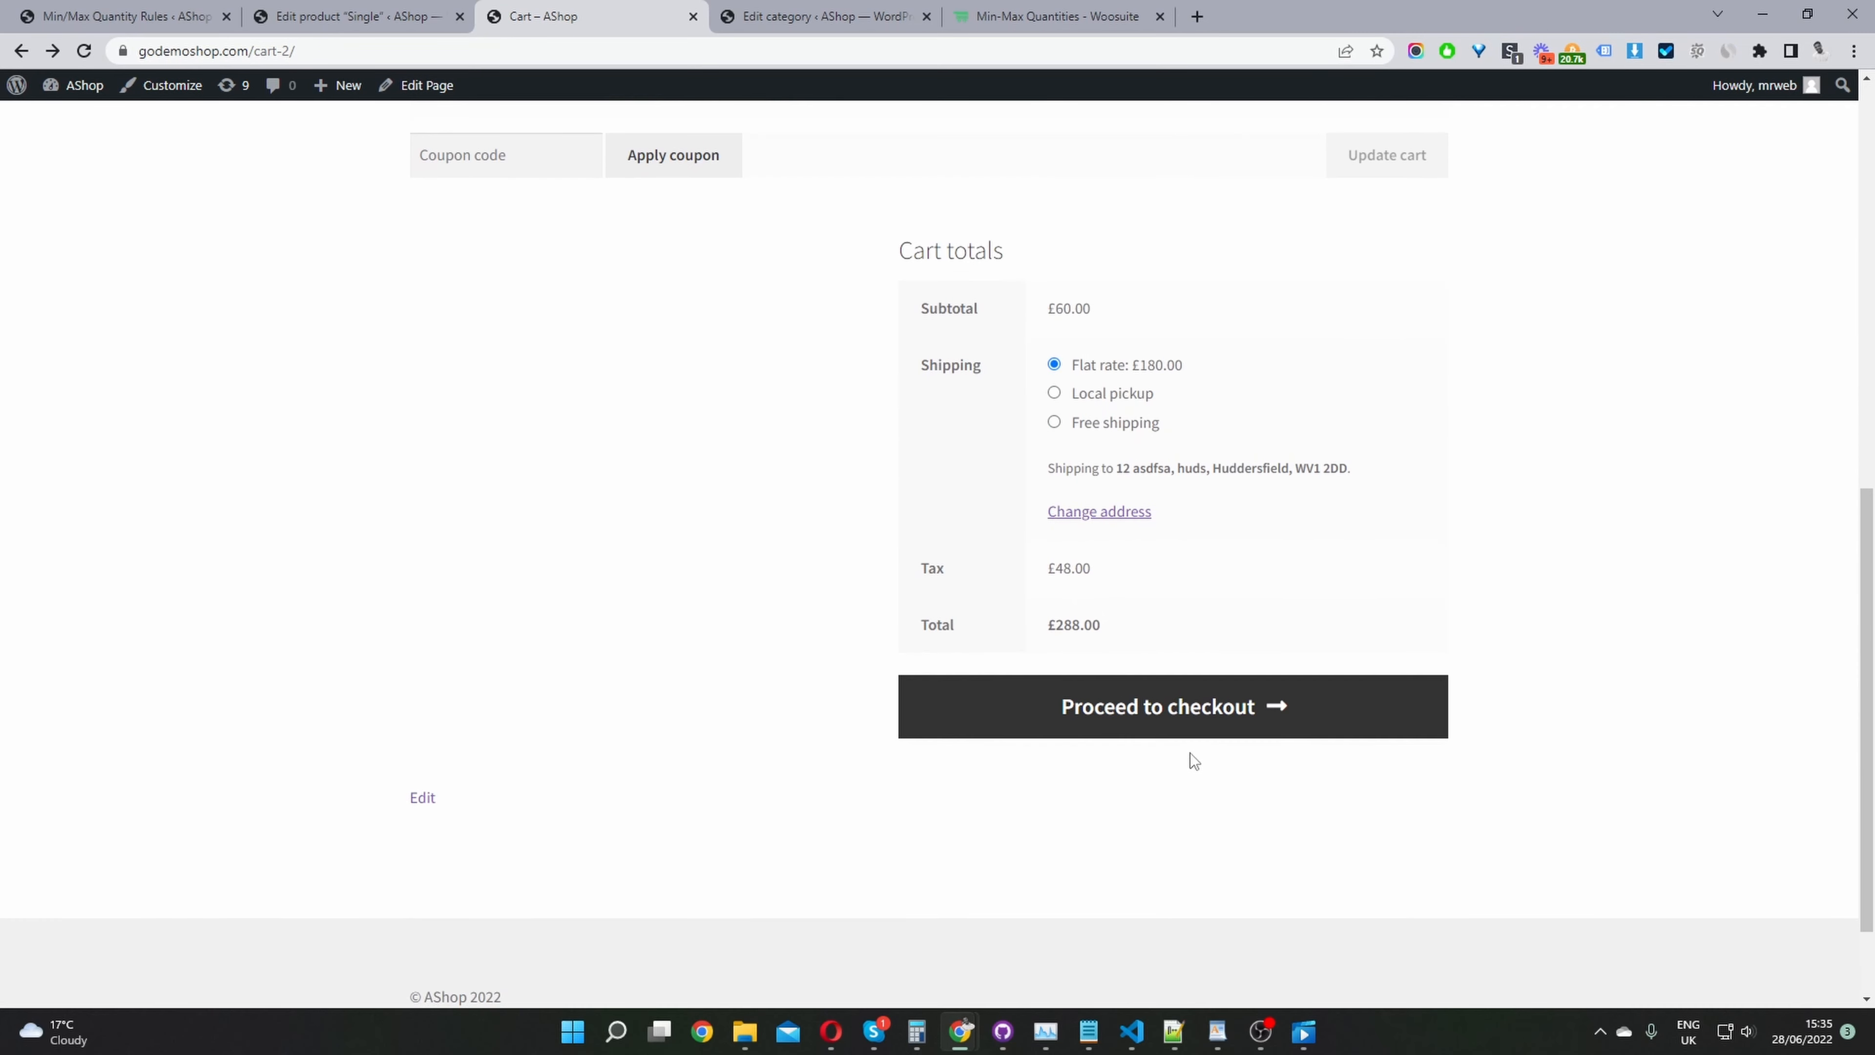
{"action": "left_click", "coordinate": [1193, 720]}
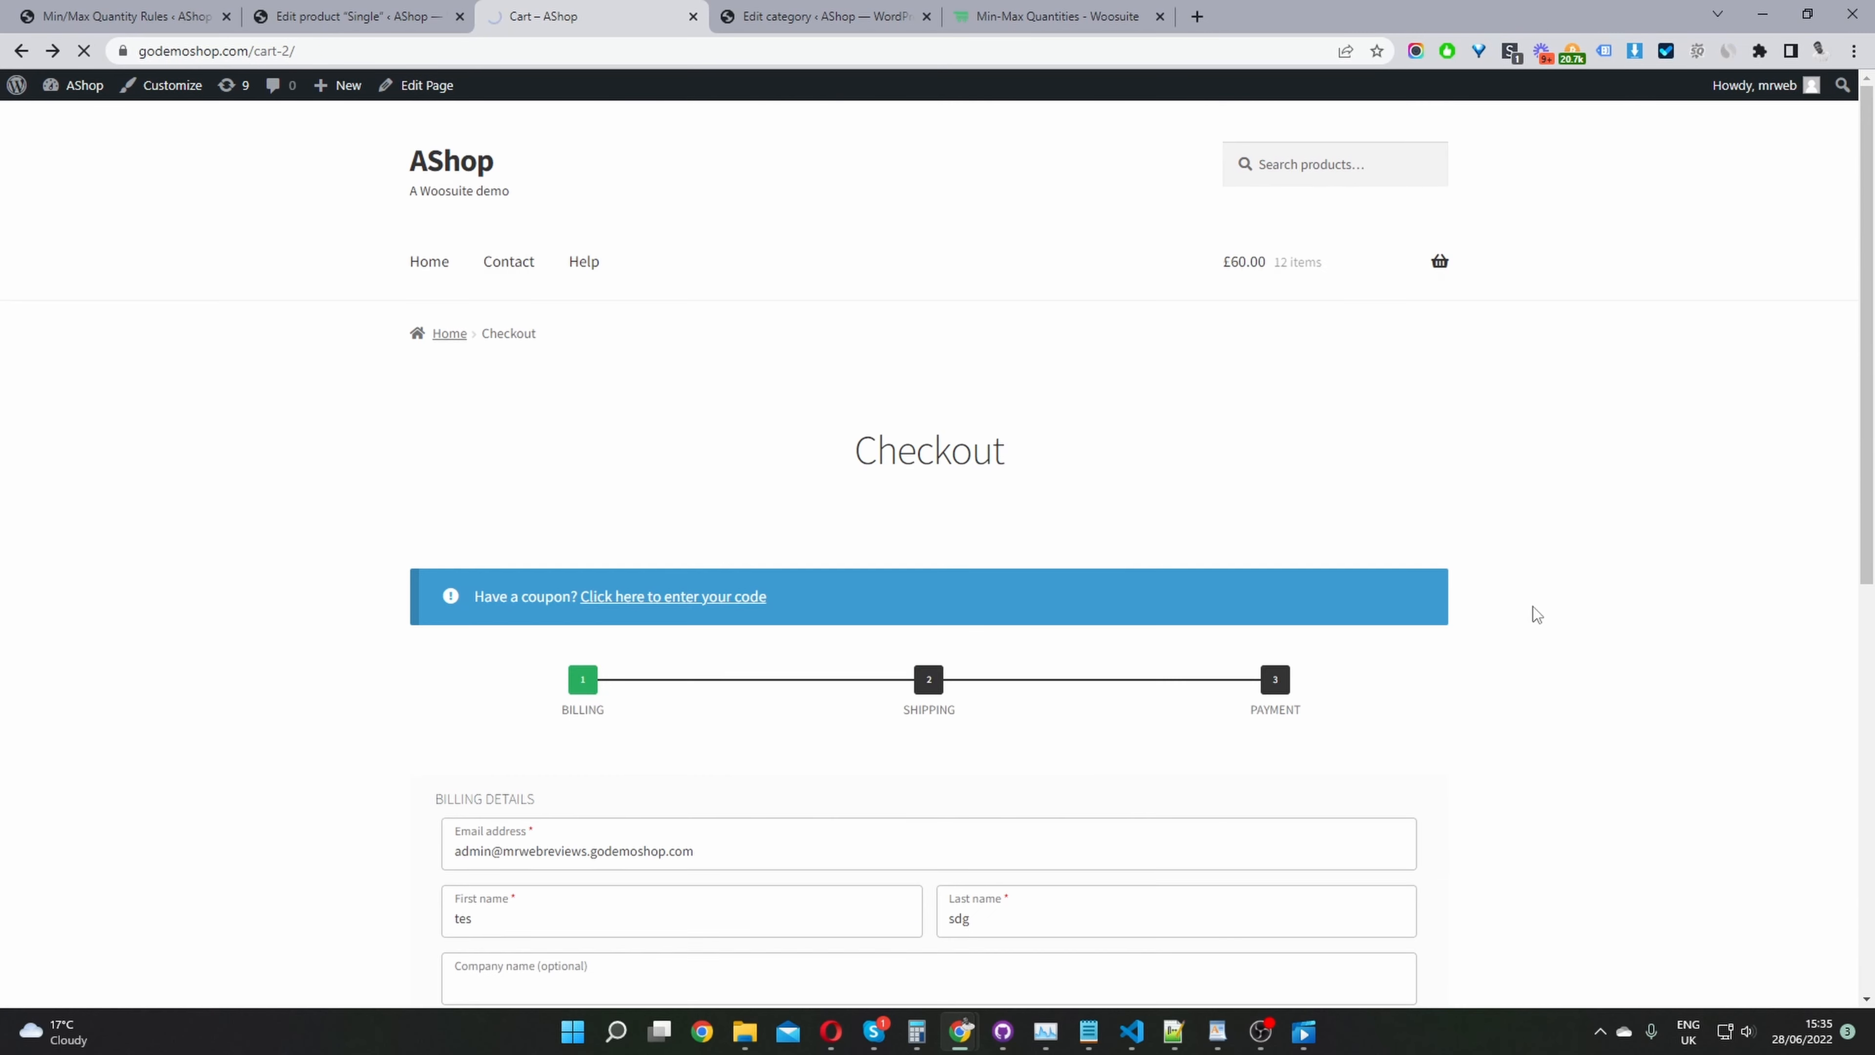
{"action": "scroll", "coordinate": [1439, 641], "scroll_direction": "down", "scroll_amount": 7}
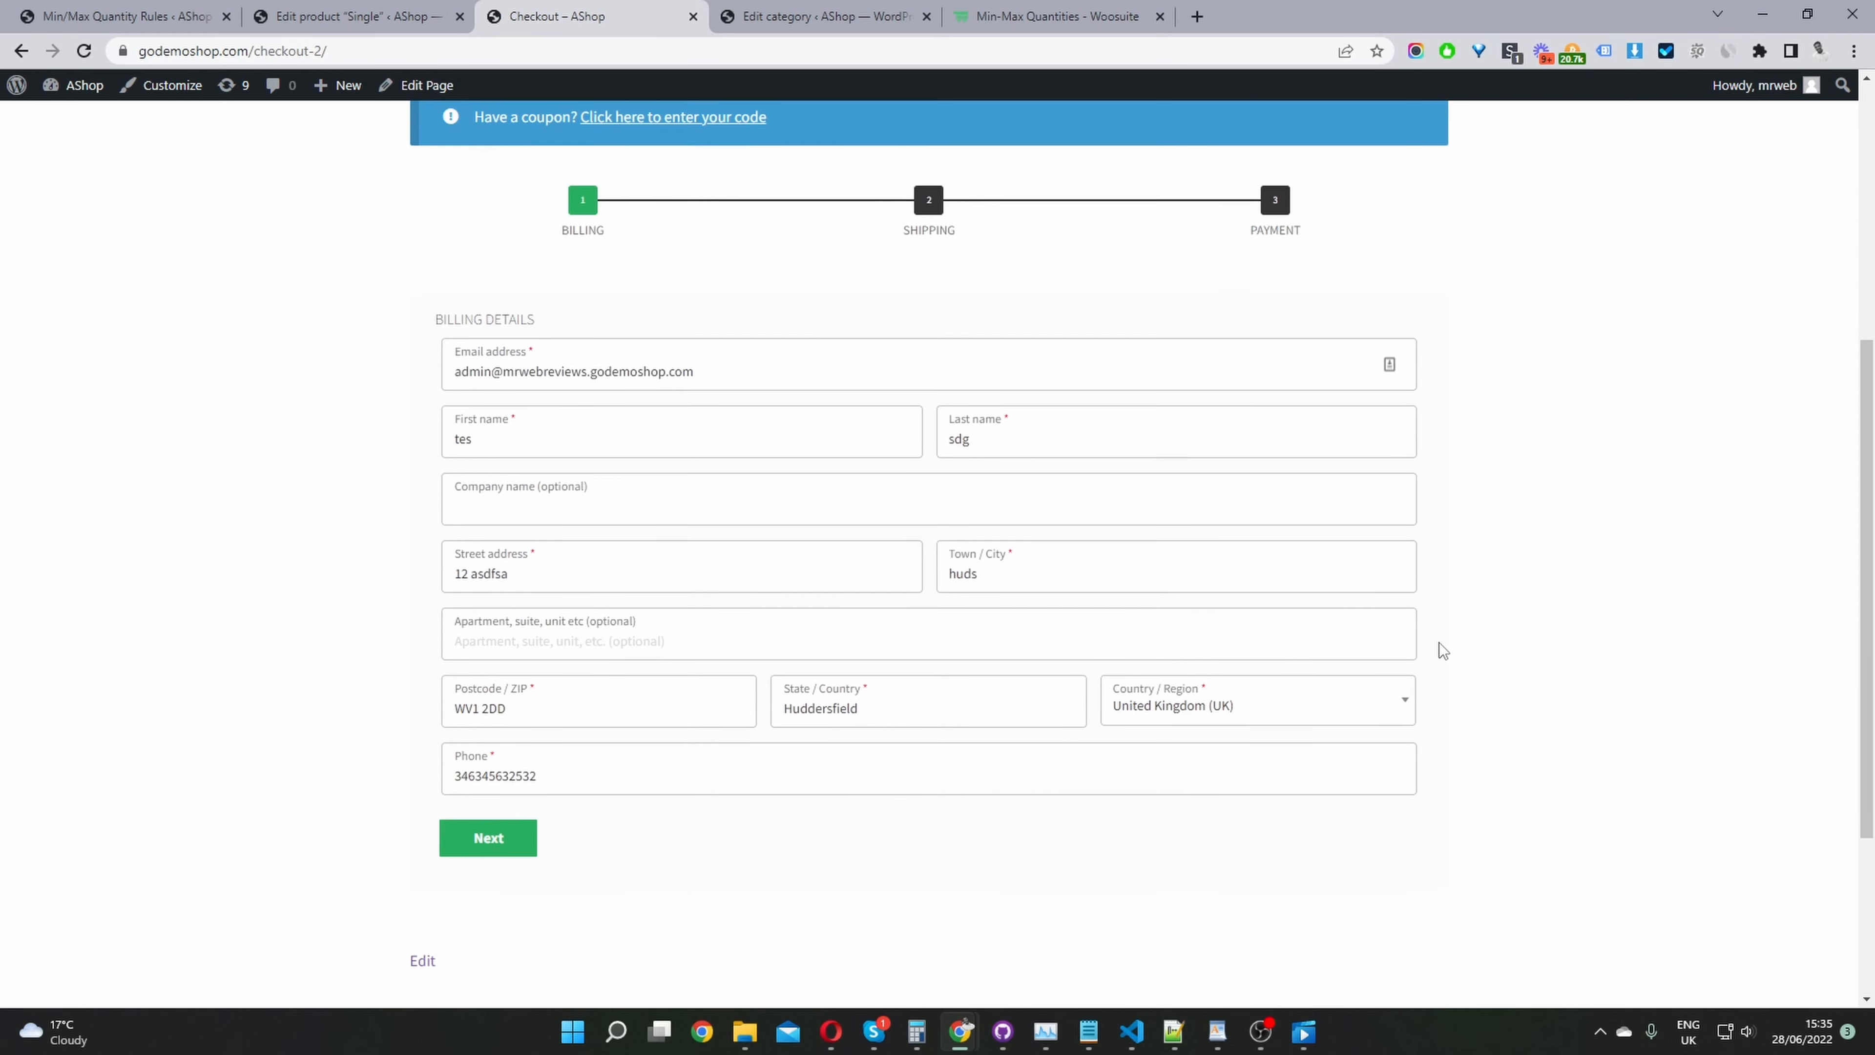
{"action": "scroll", "coordinate": [1438, 642], "scroll_direction": "up", "scroll_amount": 5}
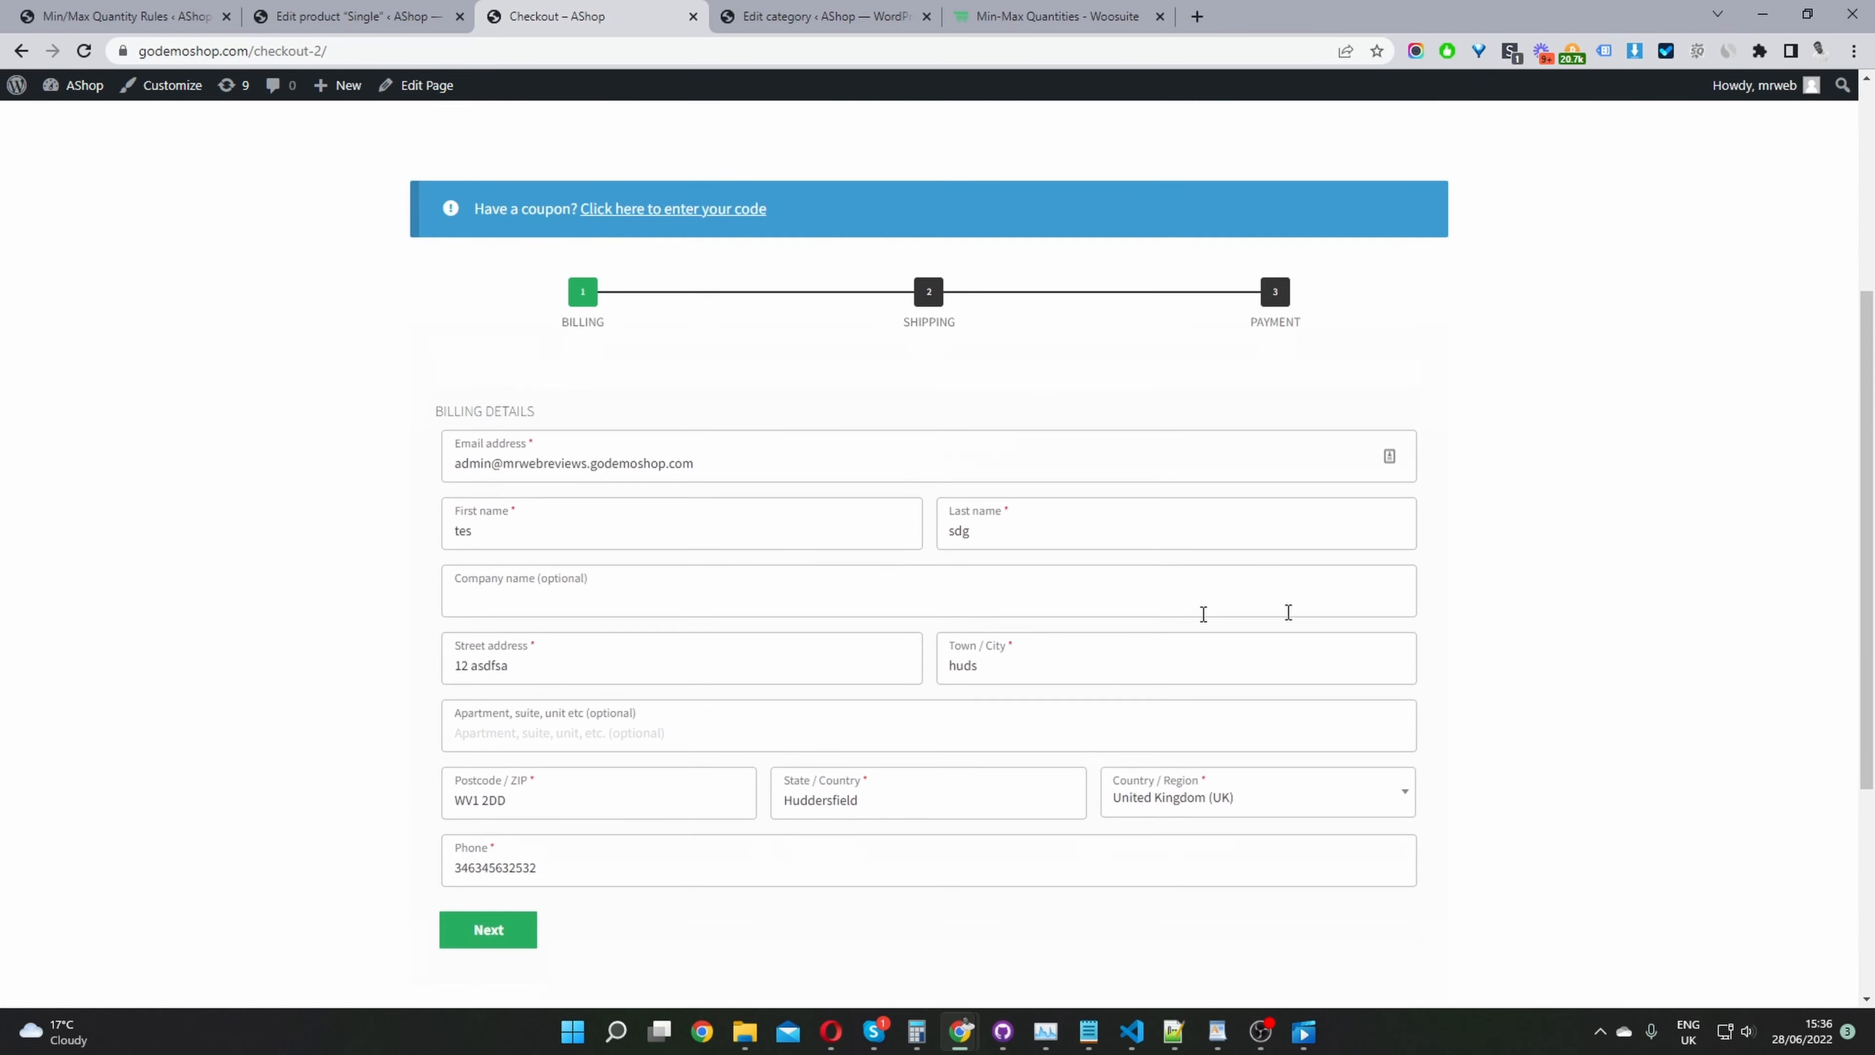
Step: Return to the cart, set the Cap quantity to 30 and update the cart
{"action": "key", "text": "alt+Left"}
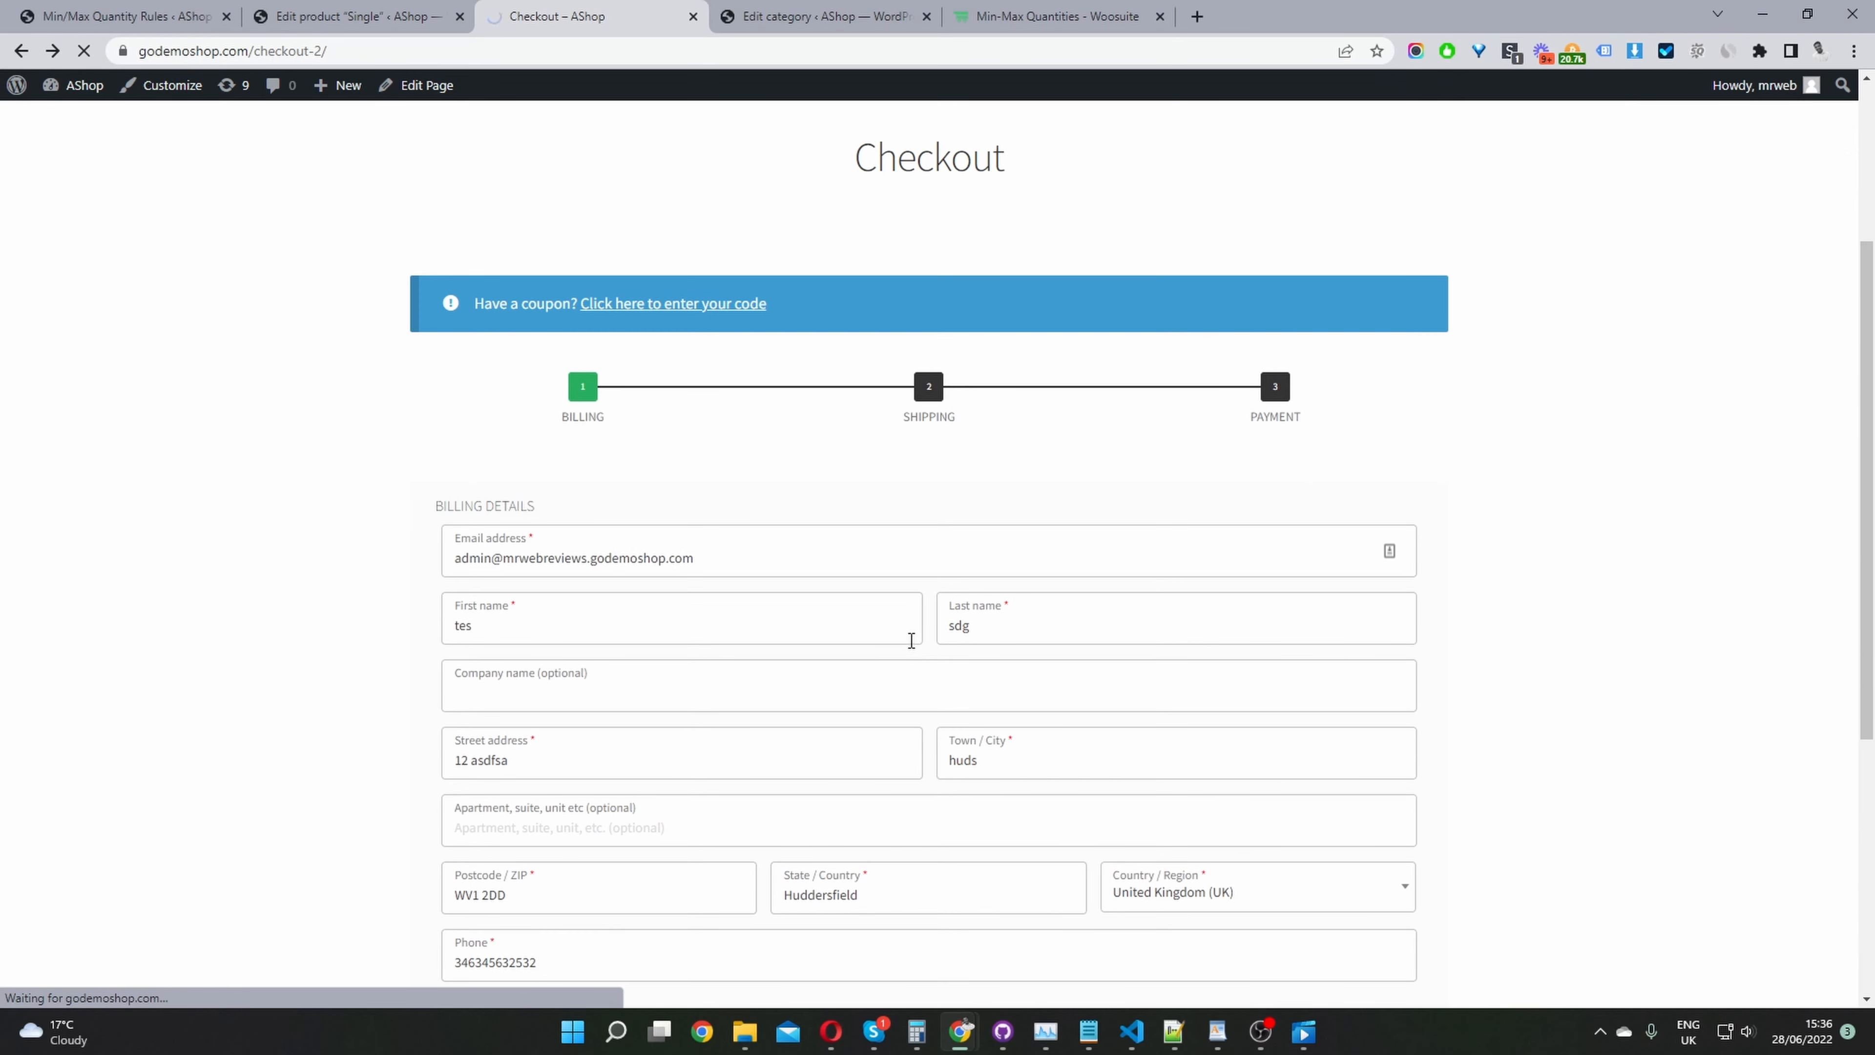
{"action": "scroll", "coordinate": [1070, 519], "scroll_direction": "up", "scroll_amount": 5}
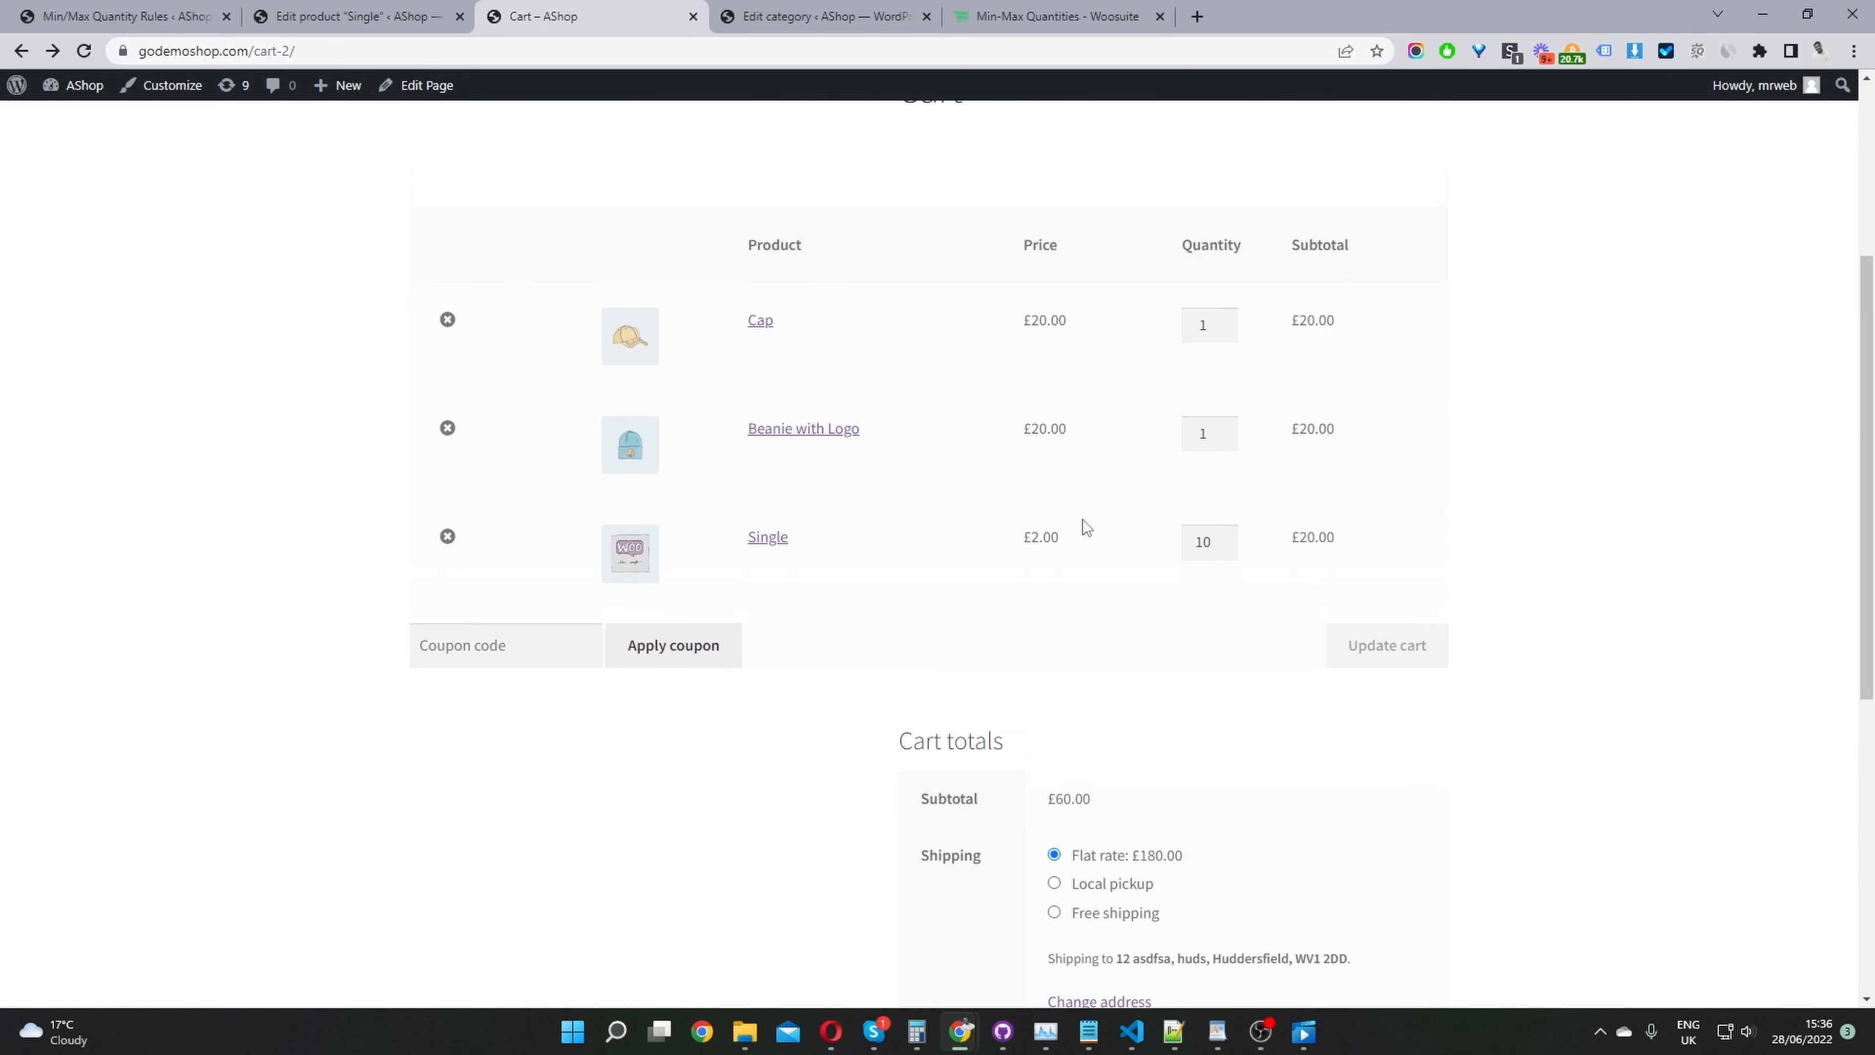
{"action": "left_click", "coordinate": [1212, 395]}
{"action": "left_click_drag", "start_coordinate": [1213, 396], "coordinate": [1195, 398]}
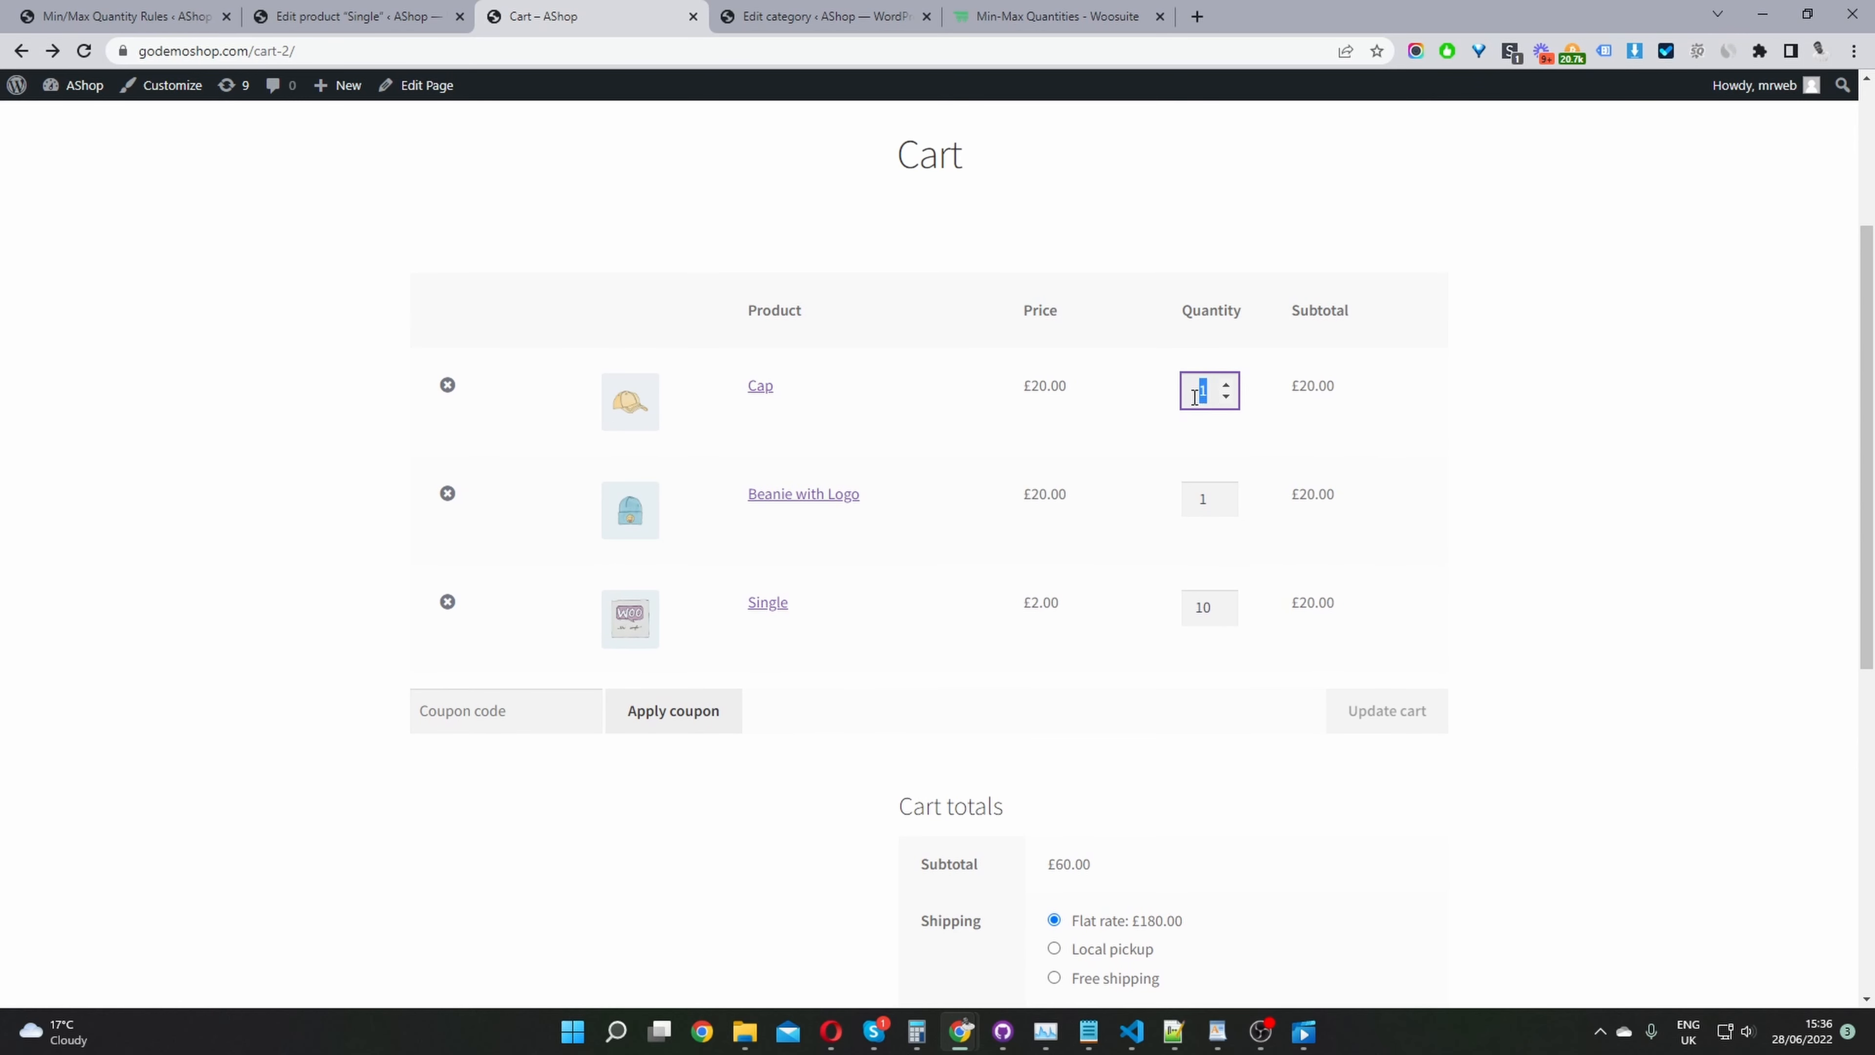
{"action": "type", "text": "30"}
{"action": "left_click", "coordinate": [1408, 710]}
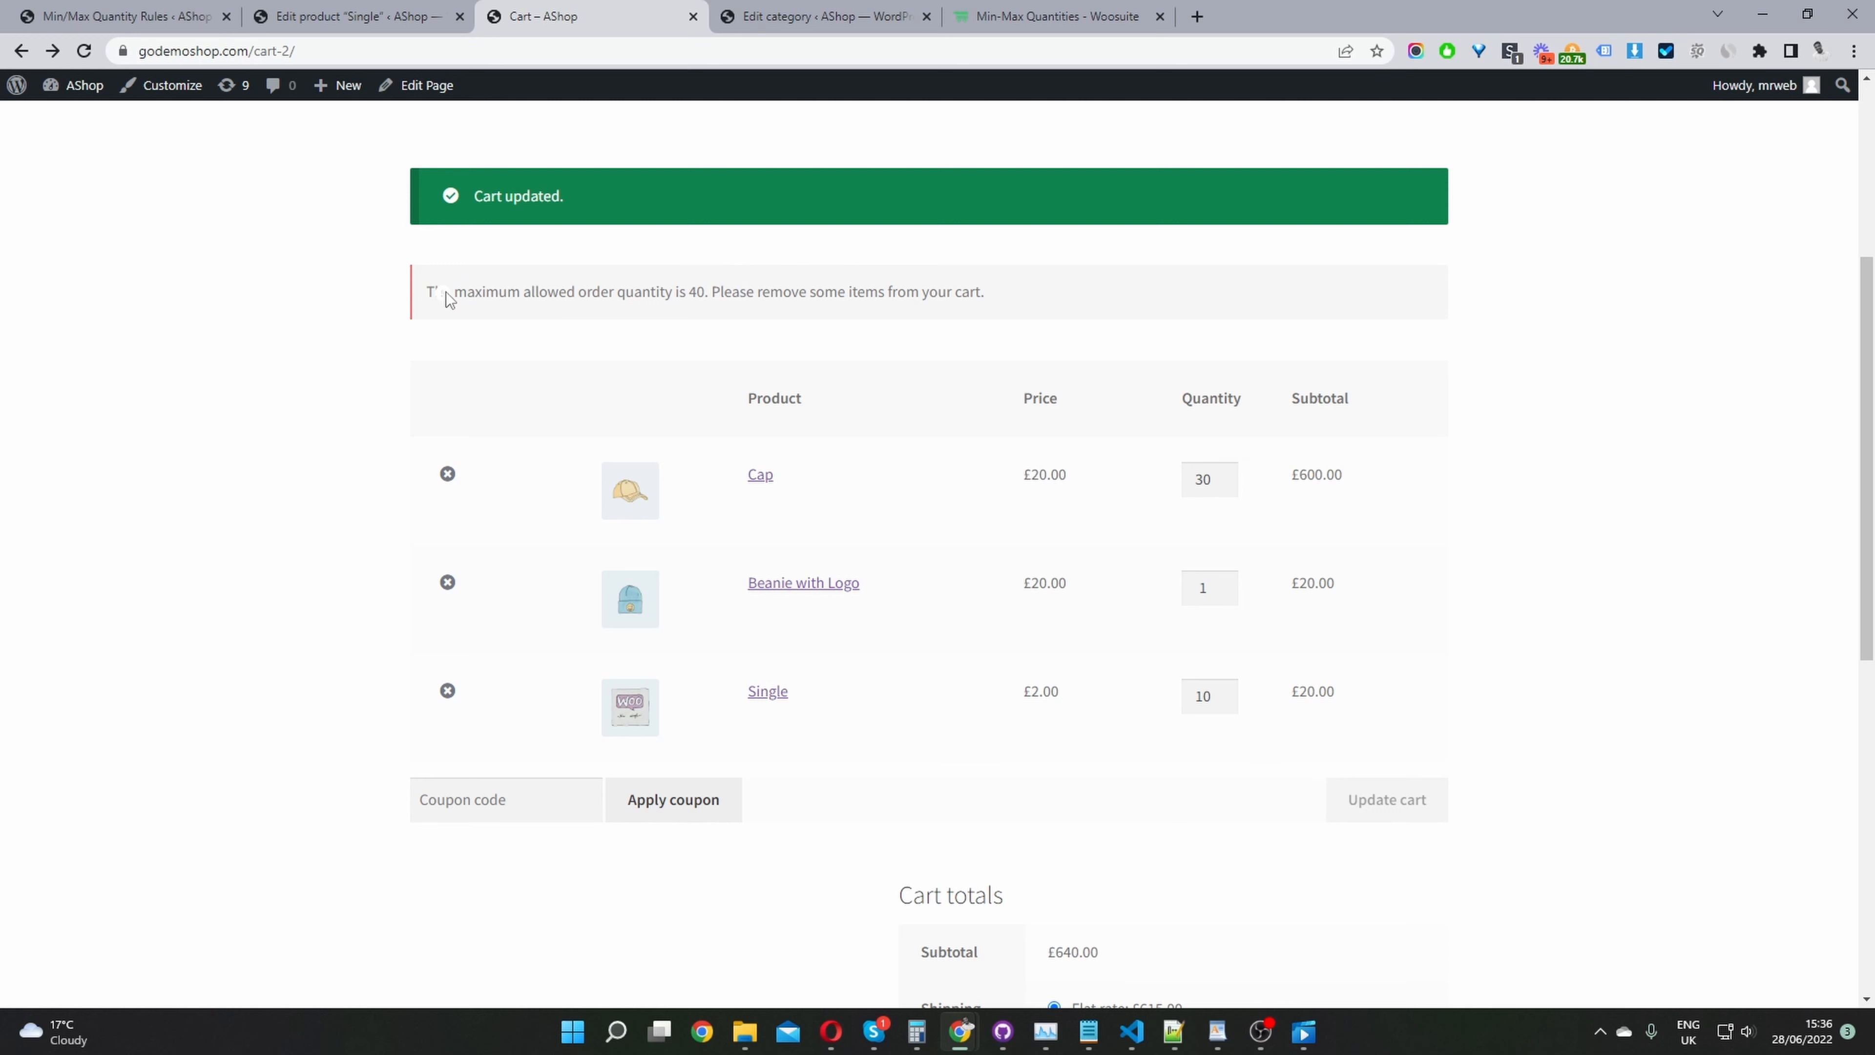
Step: Reduce the Cap quantity to 29 and update the cart
{"action": "left_click_drag", "start_coordinate": [448, 293], "coordinate": [645, 294]}
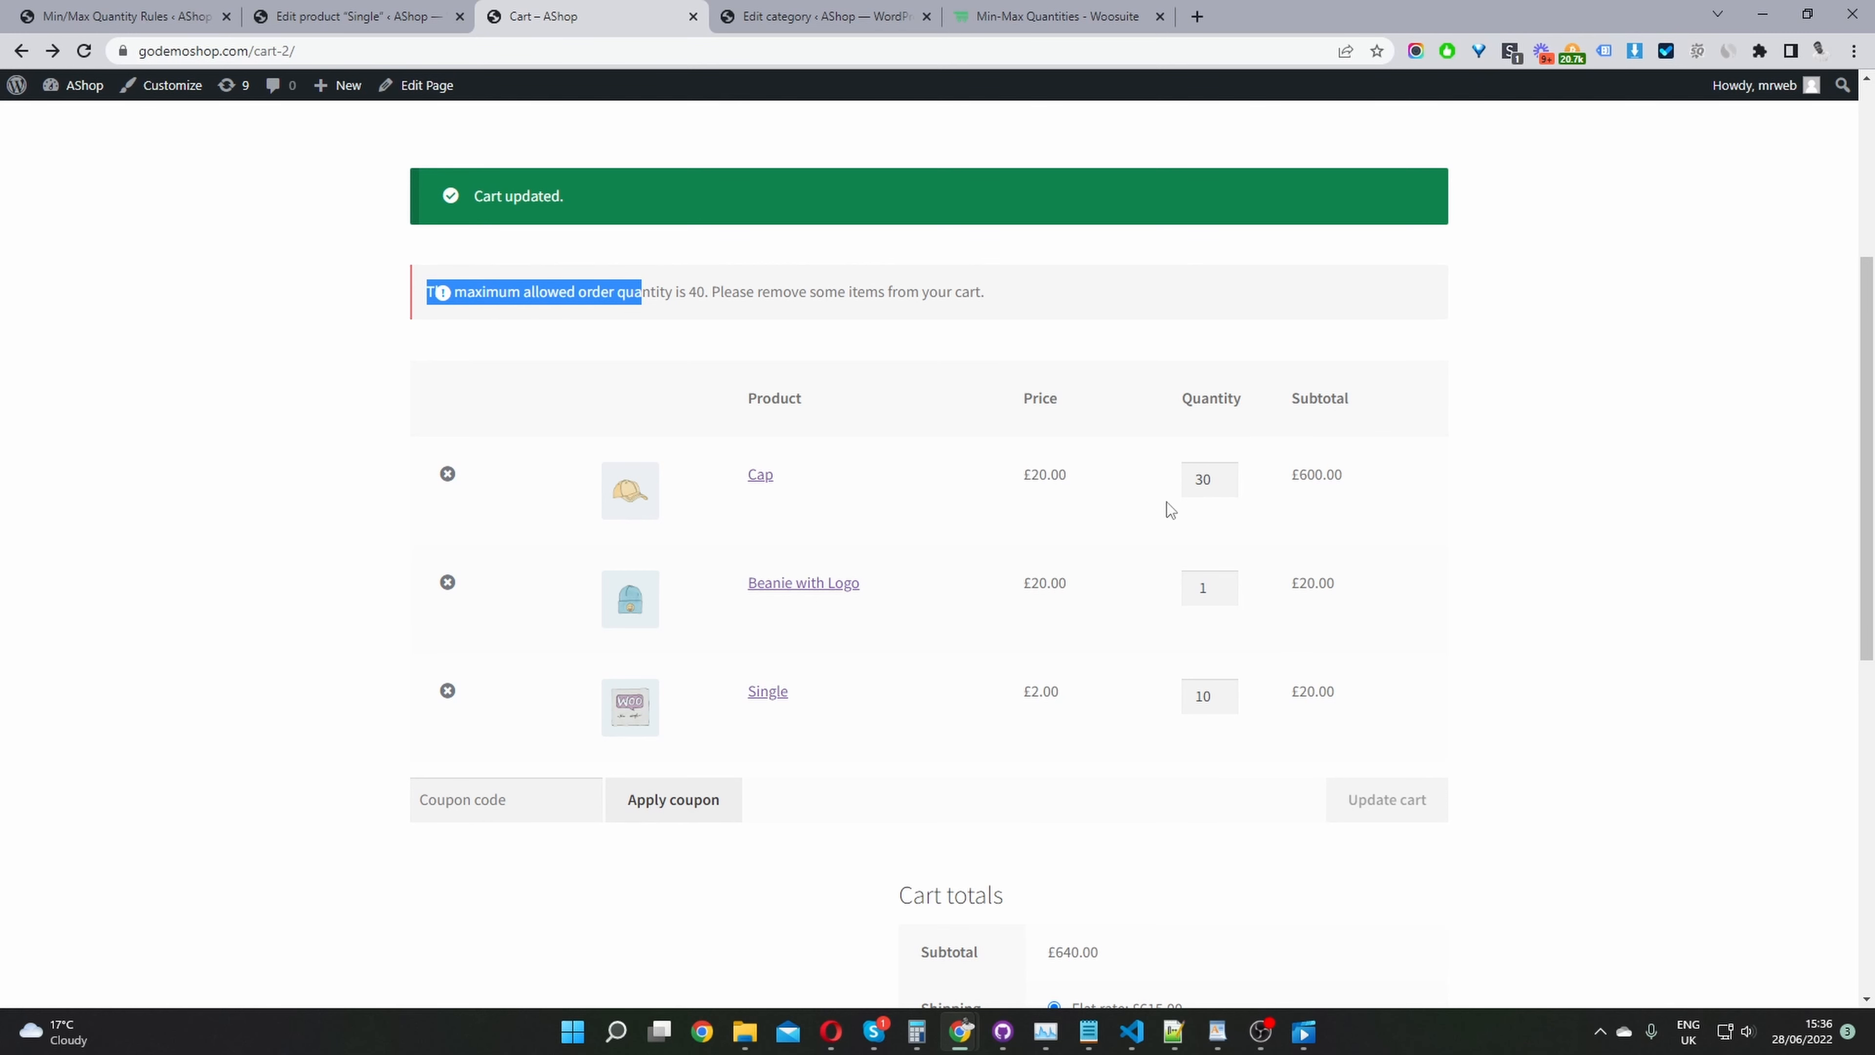
{"action": "left_click", "coordinate": [1226, 486]}
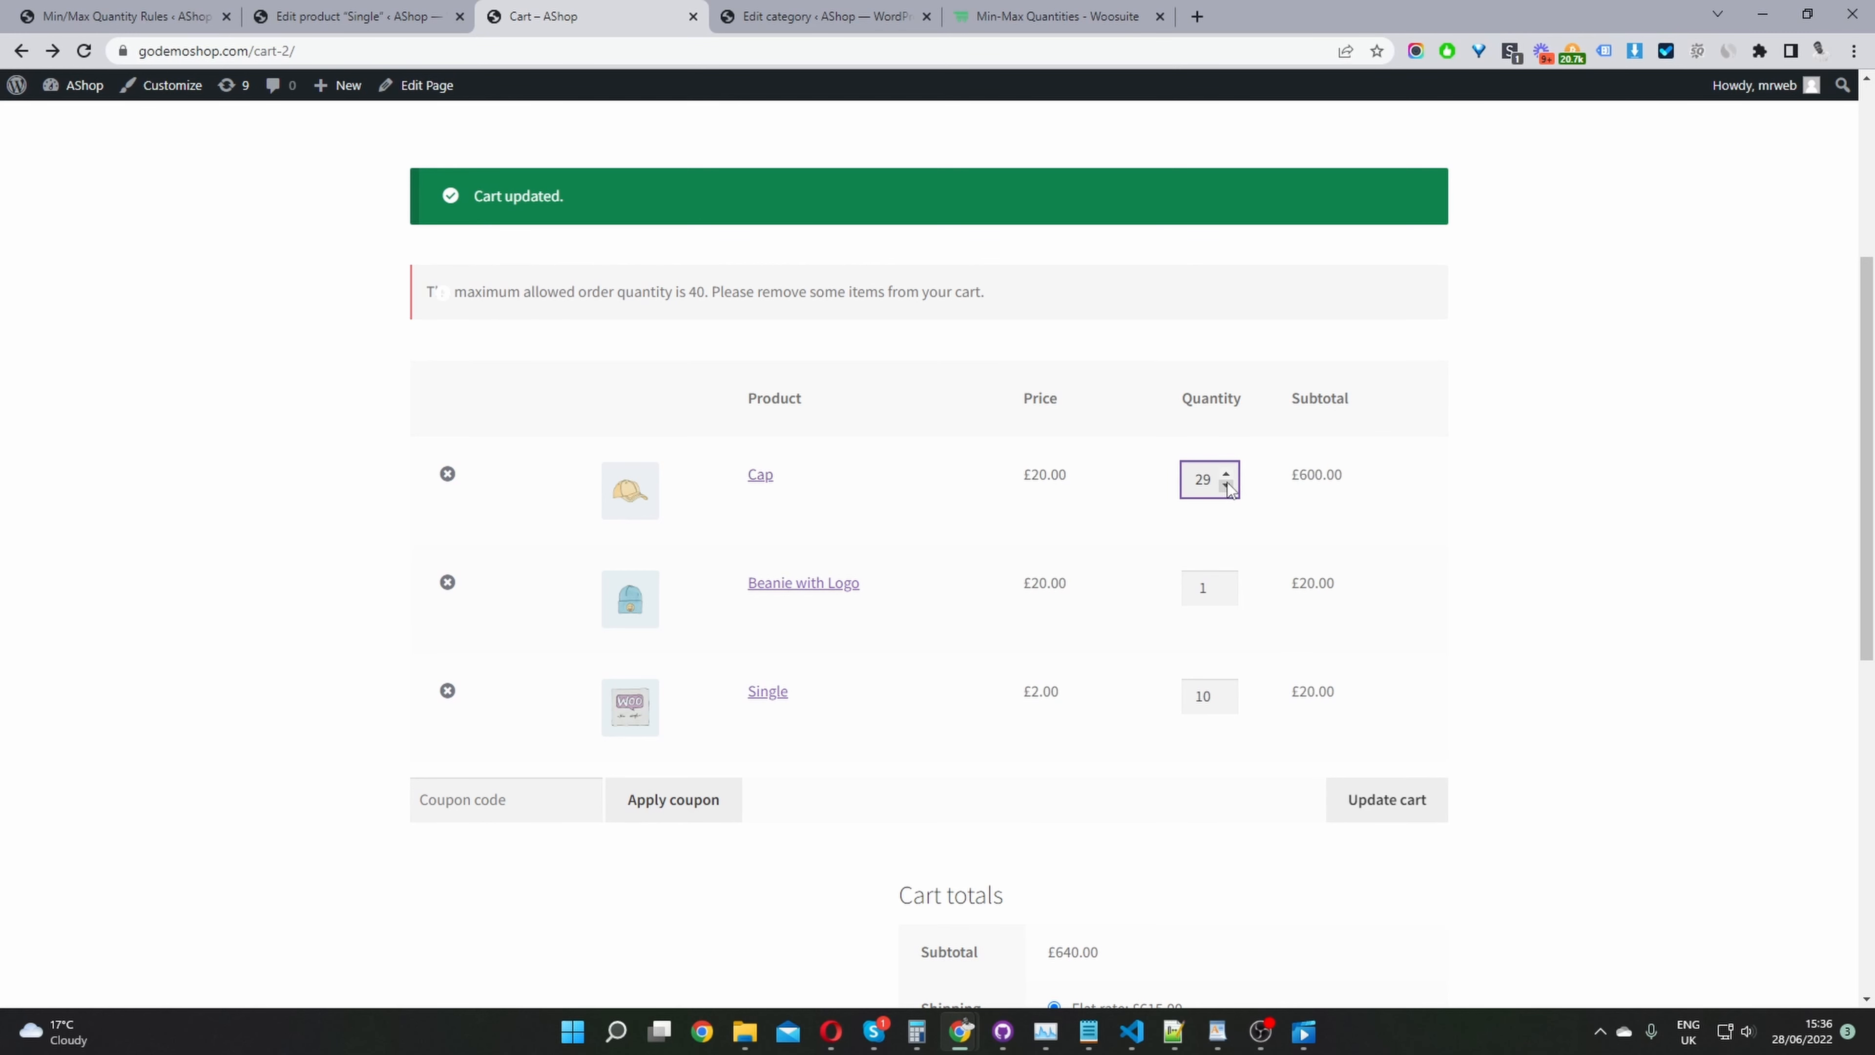
{"action": "left_click", "coordinate": [1367, 788]}
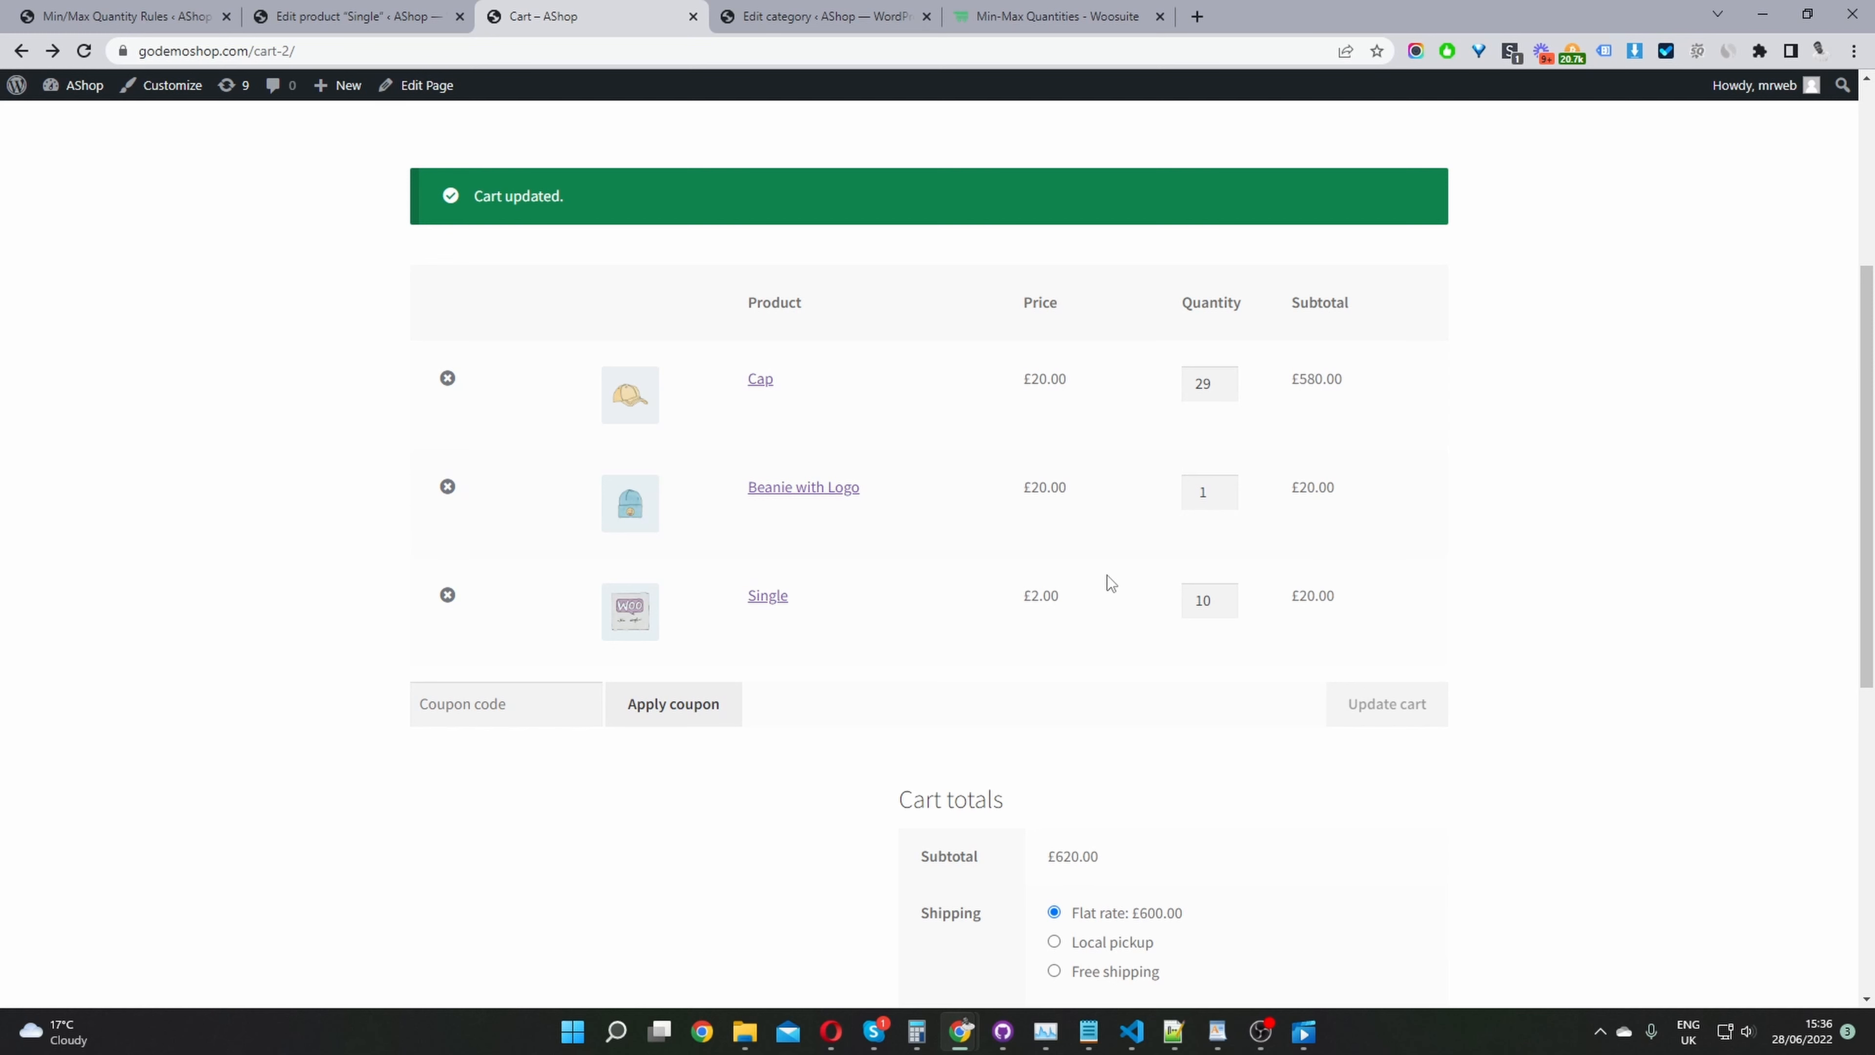
Step: Open the Woosuite Min/Max Quantity Rules page in the WordPress admin
{"action": "left_click", "coordinate": [1045, 16]}
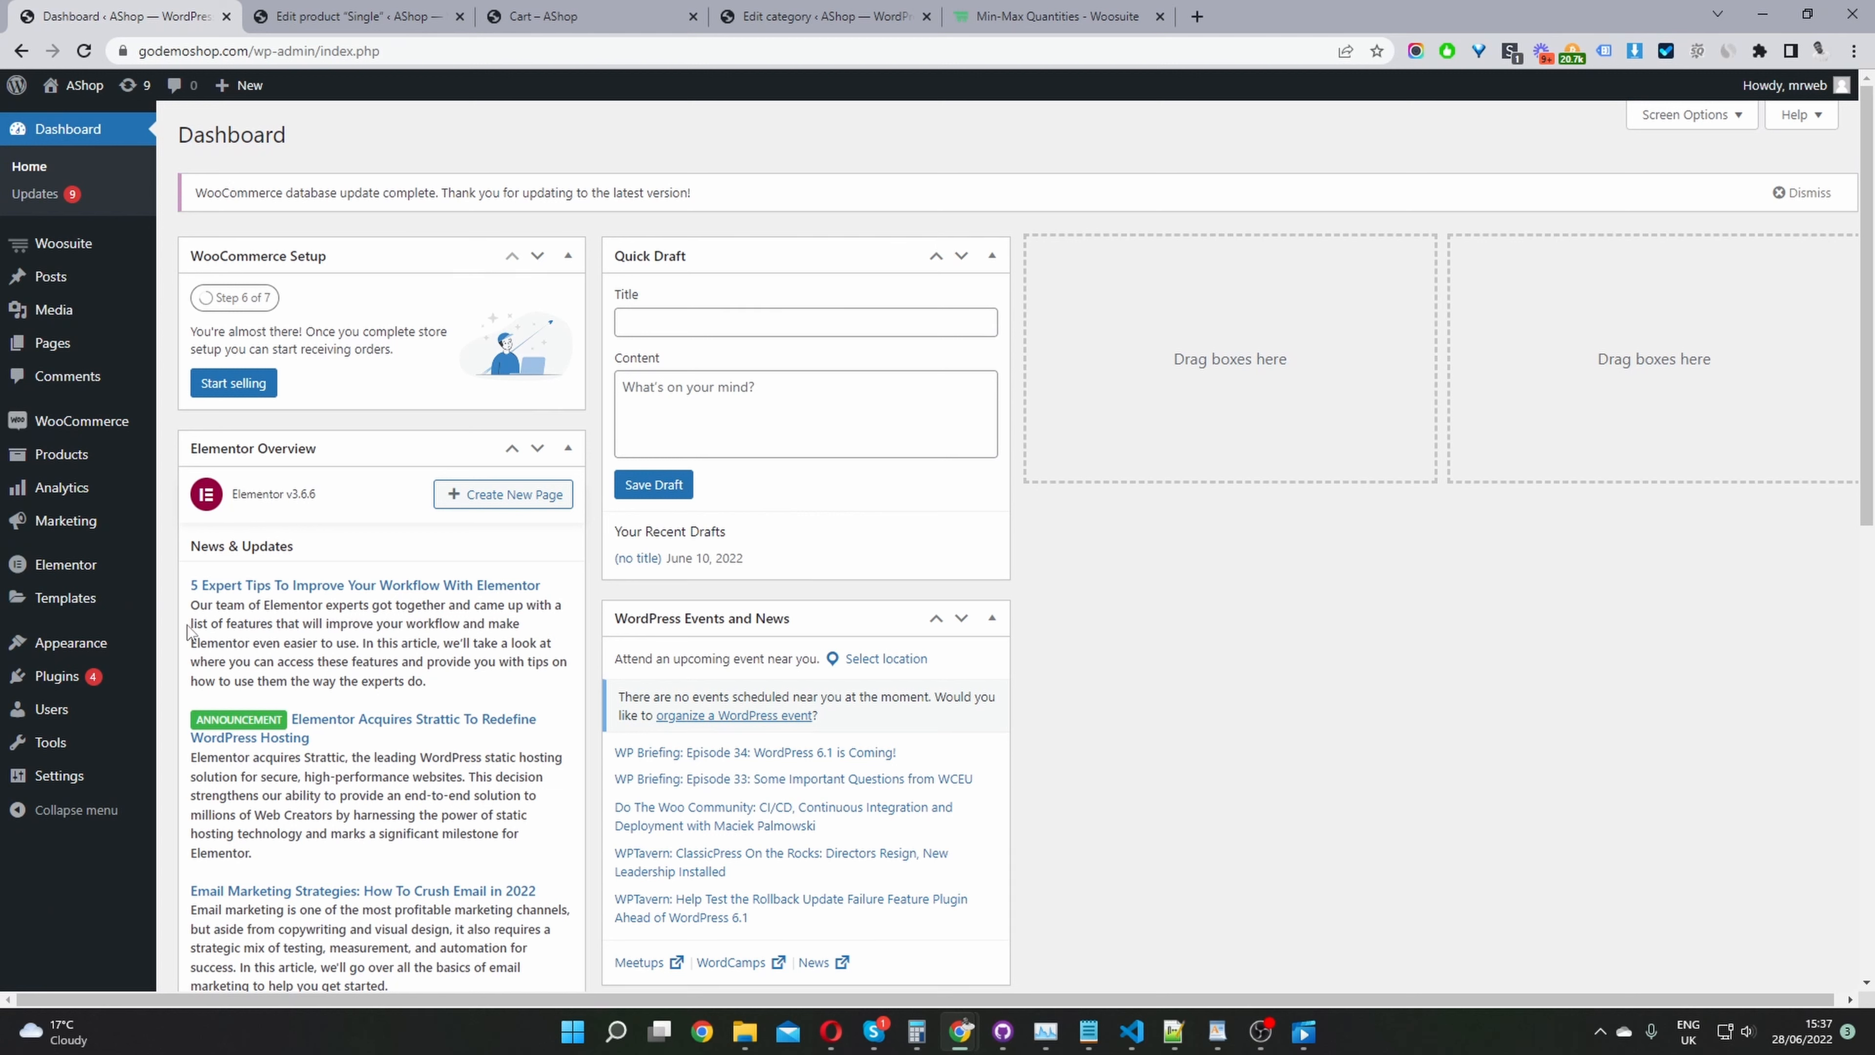
{"action": "mouse_move", "coordinate": [56, 686]}
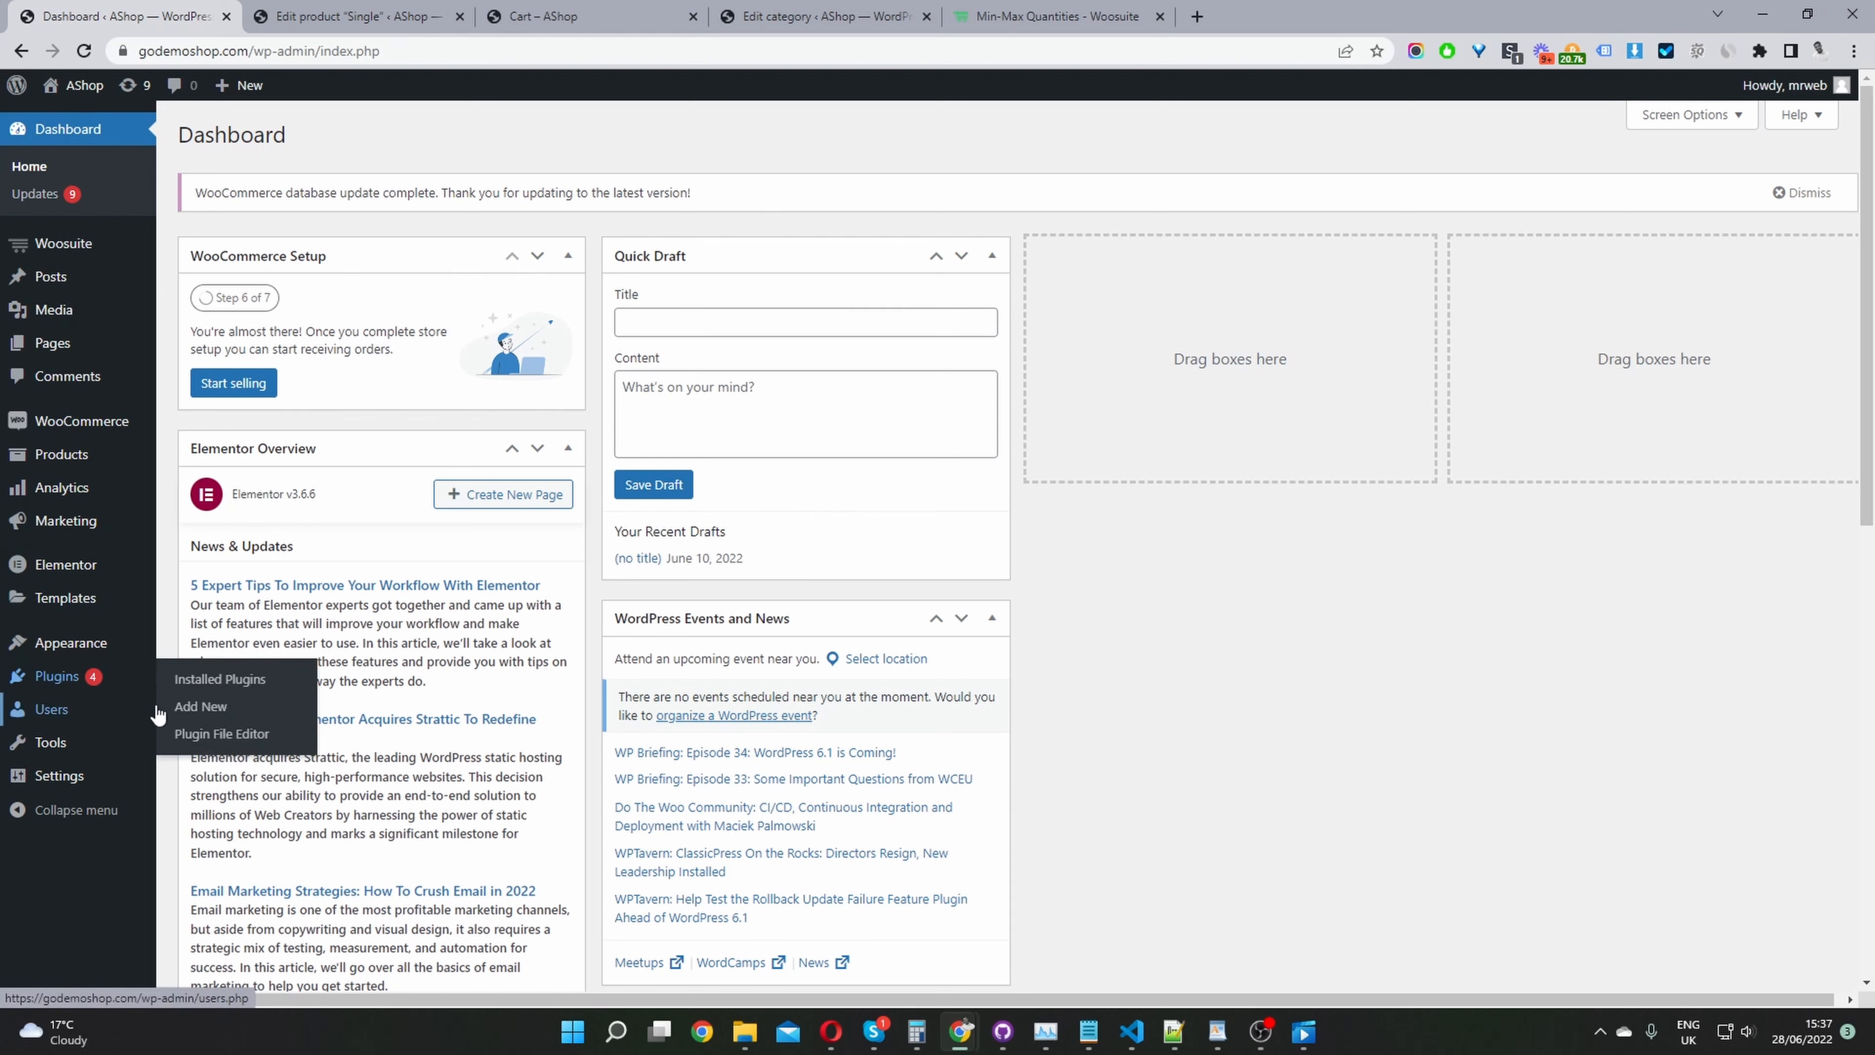
{"action": "mouse_move", "coordinate": [63, 243]}
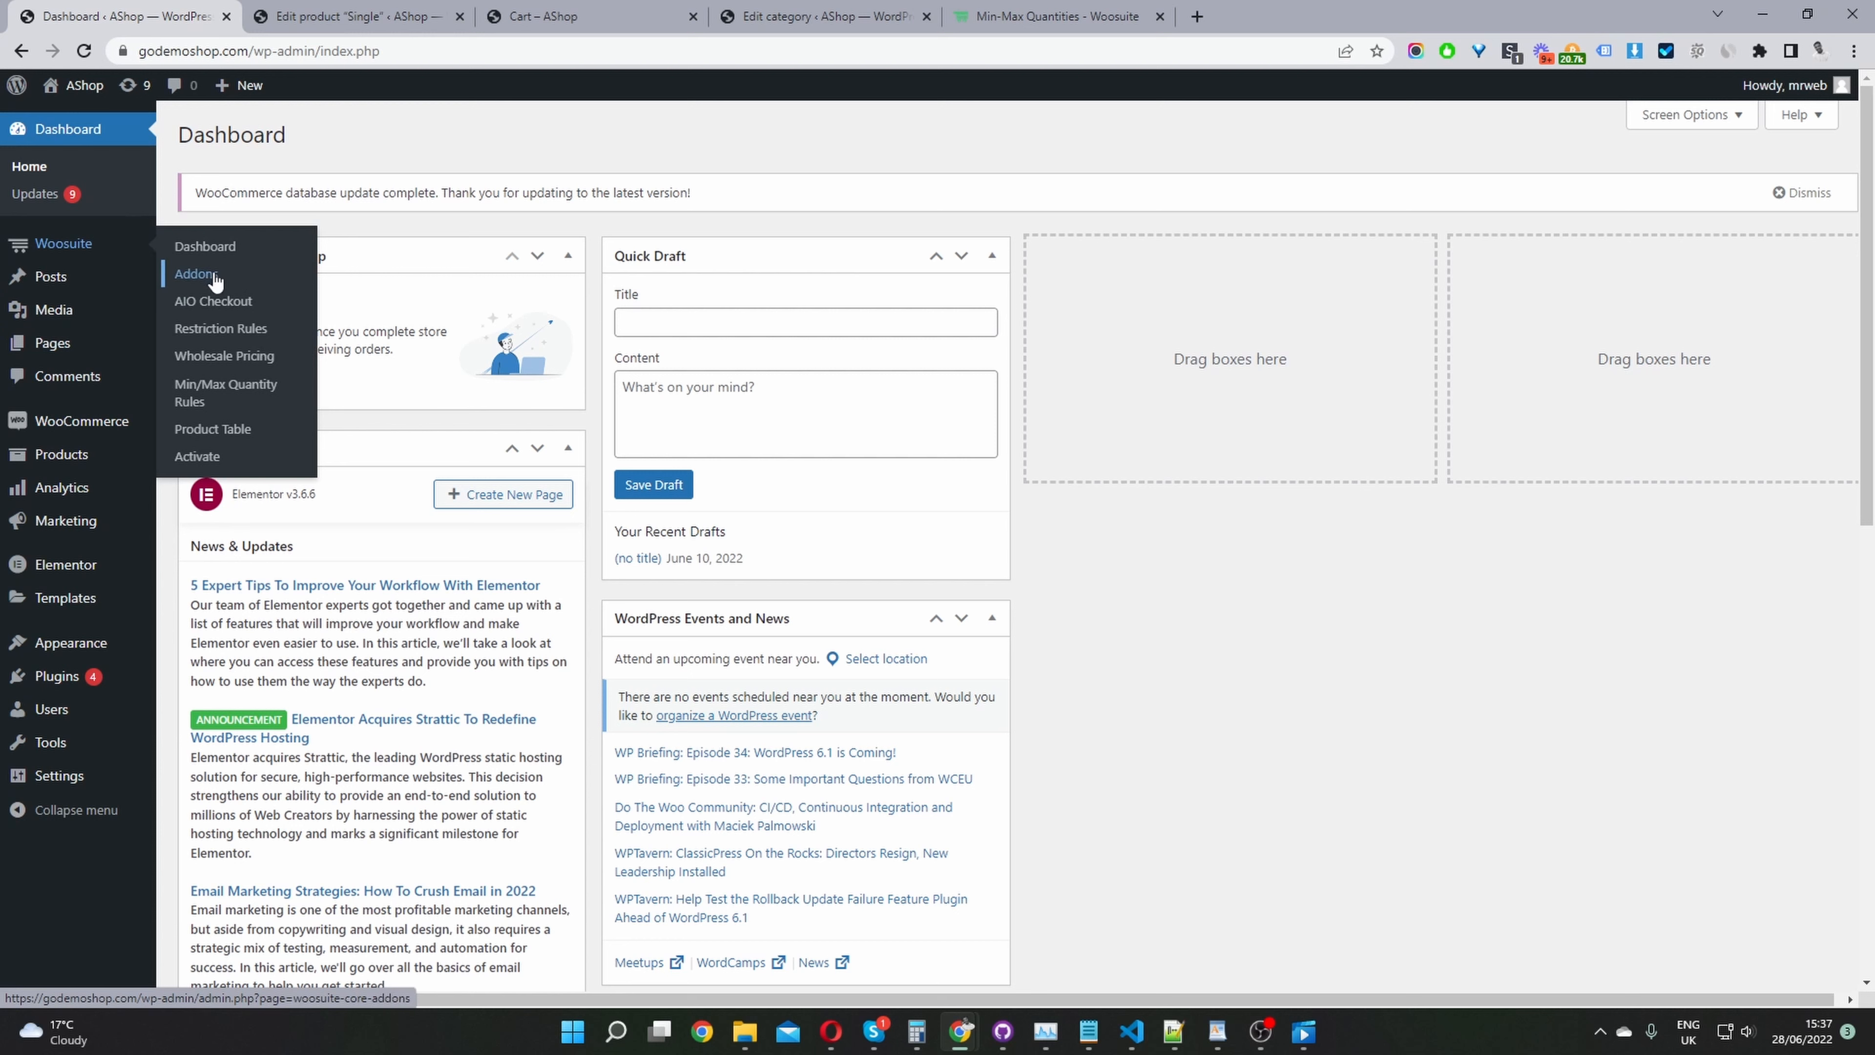
{"action": "left_click", "coordinate": [228, 395]}
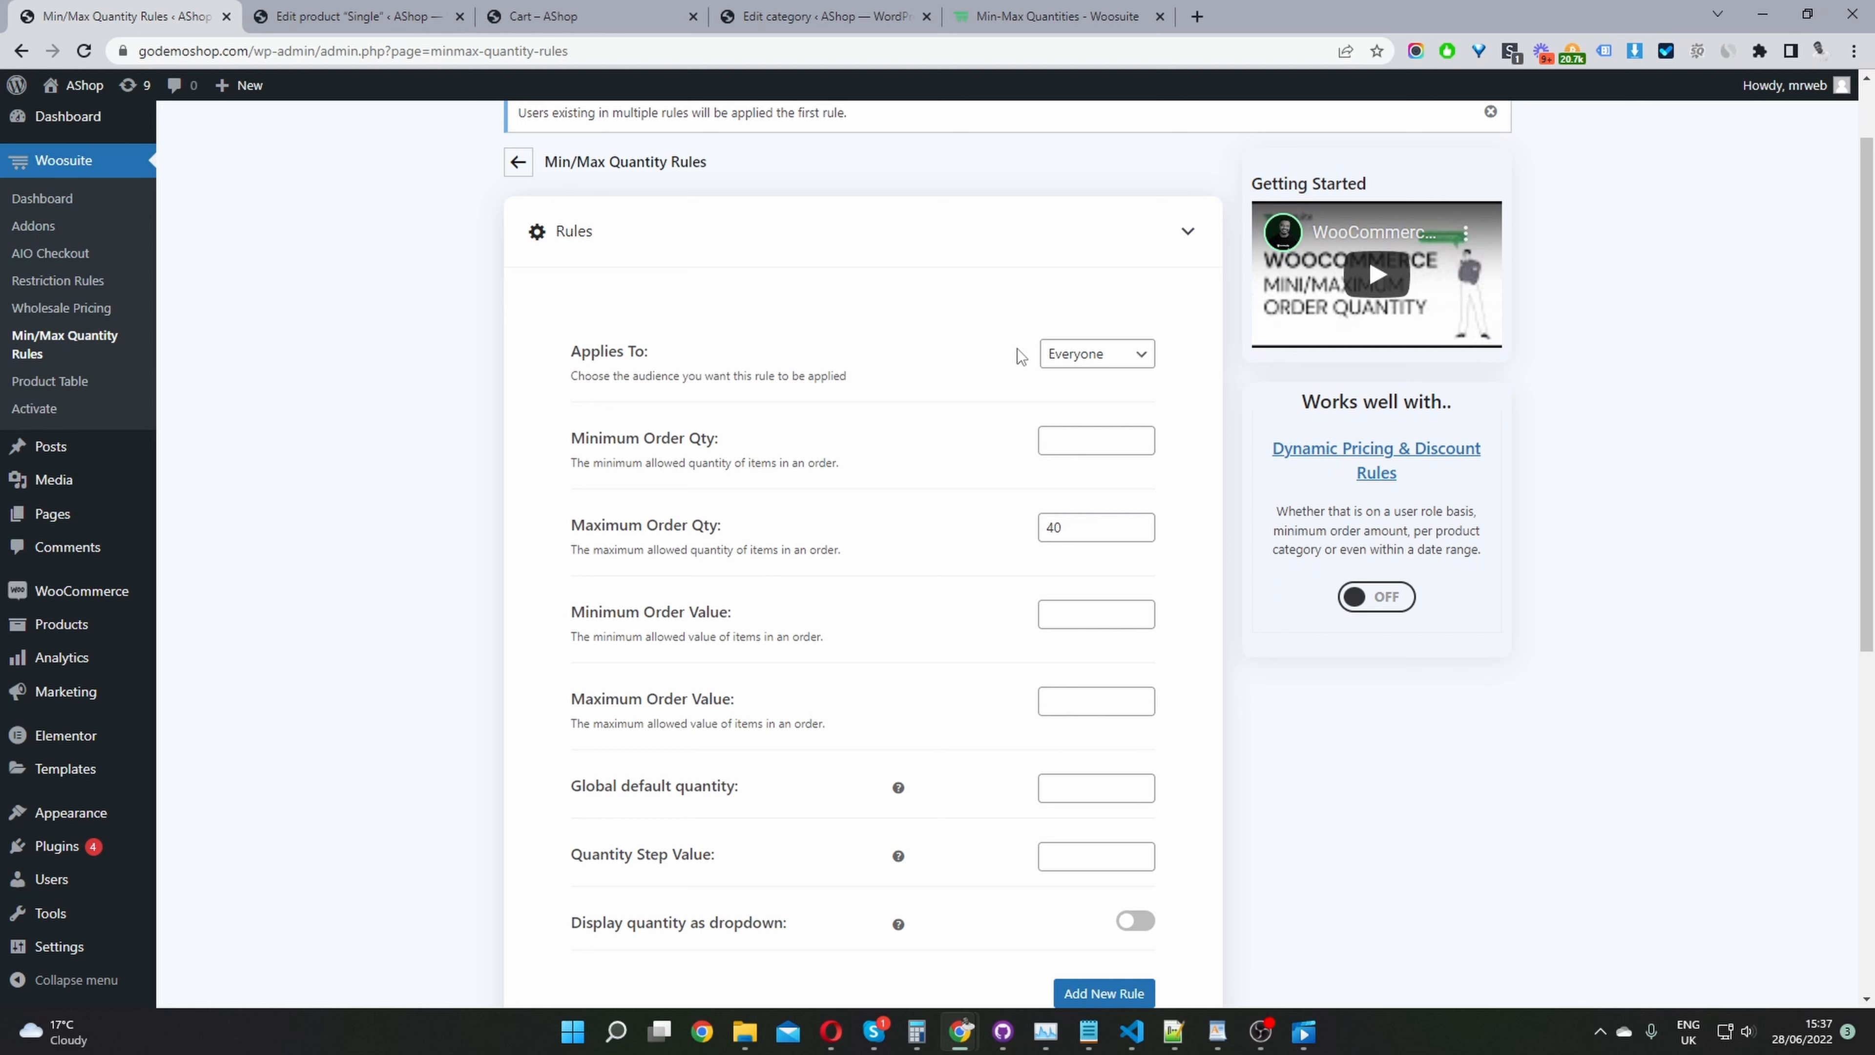
Step: Try applying the rule to Specific Roles with Editor and Contributor, and revert its audience to Everyone
{"action": "left_click", "coordinate": [1066, 363]}
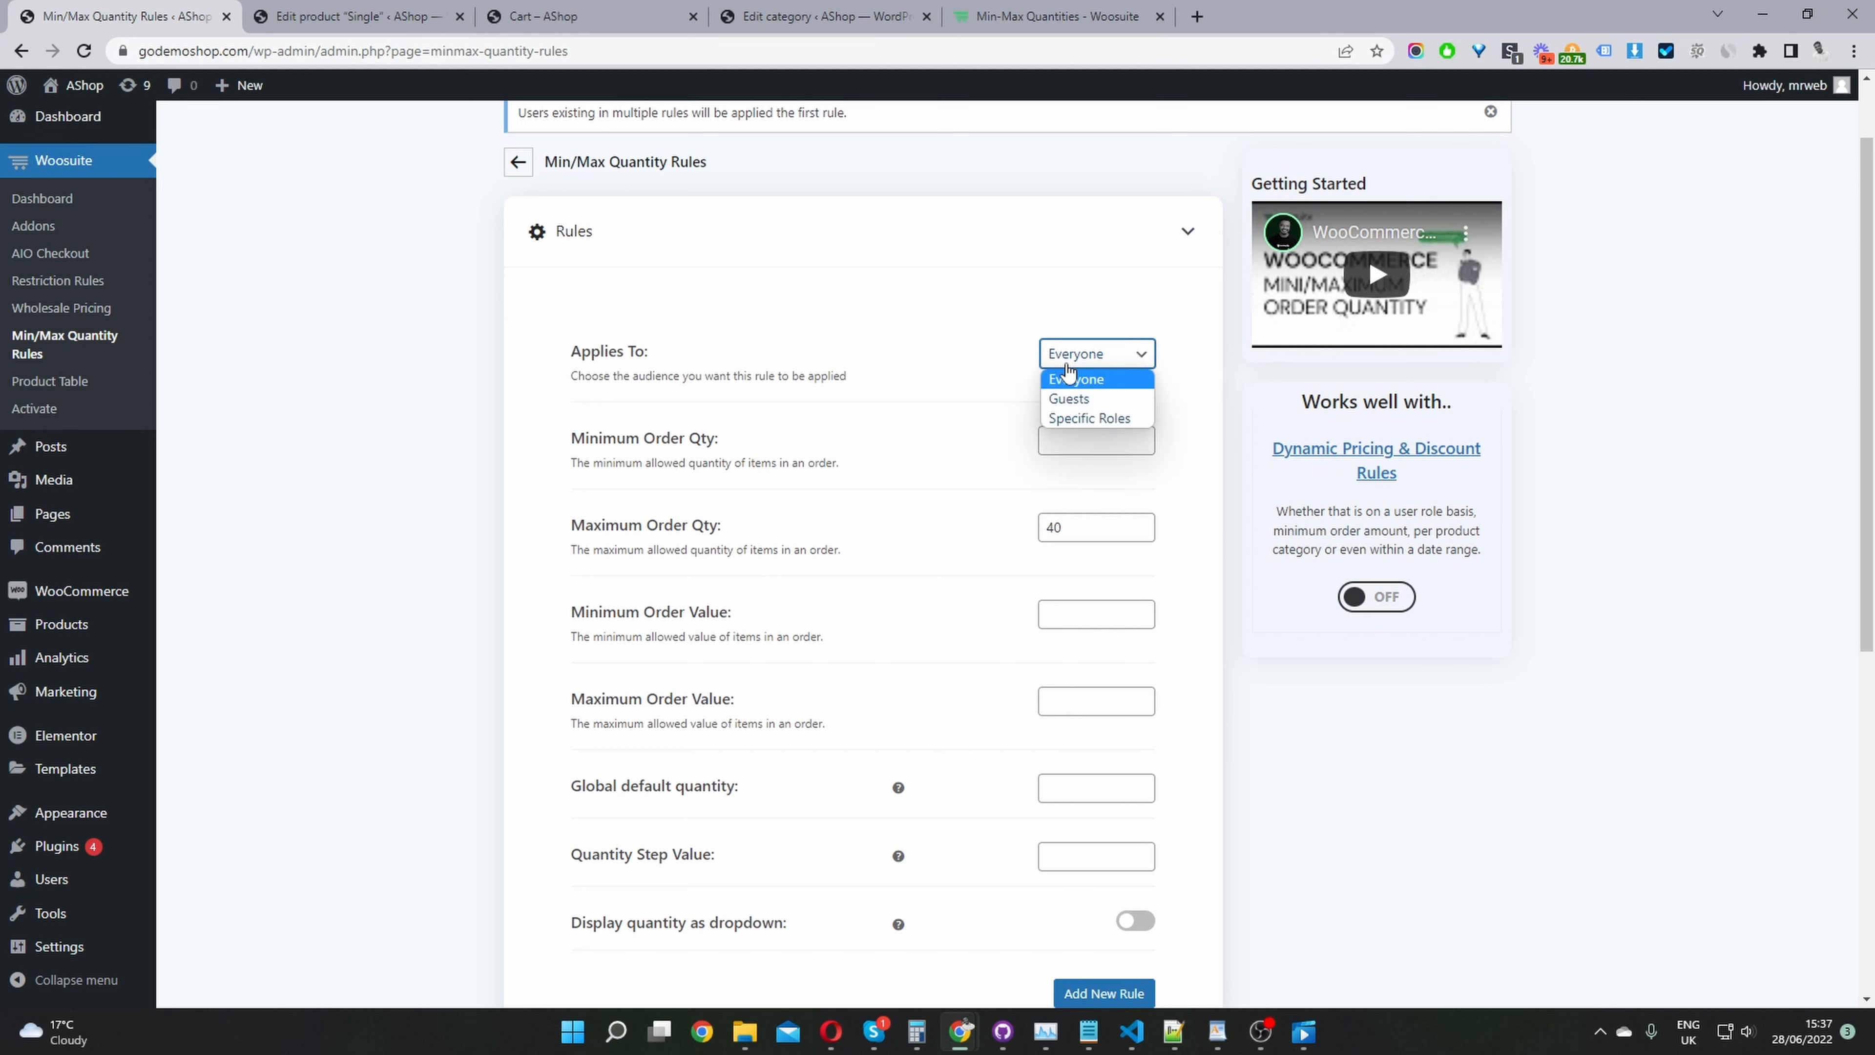
{"action": "left_click", "coordinate": [1078, 415]}
{"action": "left_click", "coordinate": [662, 460]}
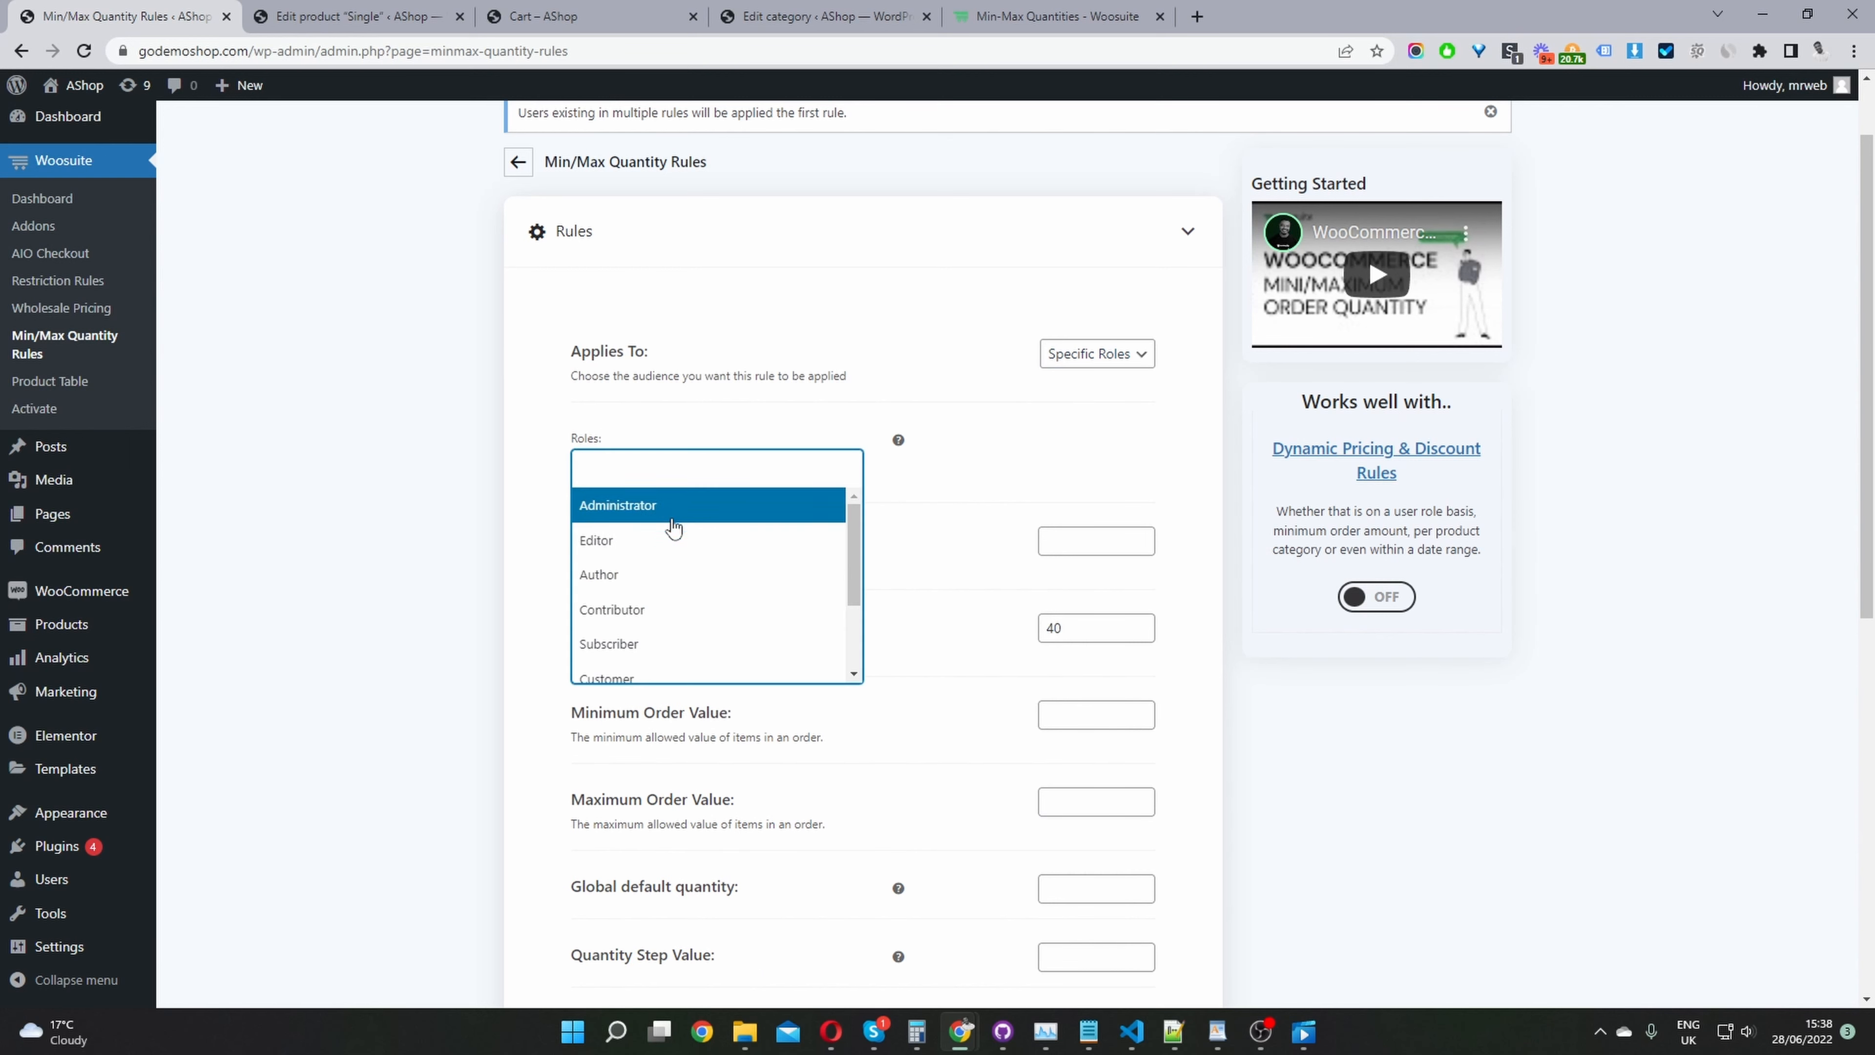
{"action": "left_click", "coordinate": [667, 532]}
{"action": "left_click", "coordinate": [683, 487]}
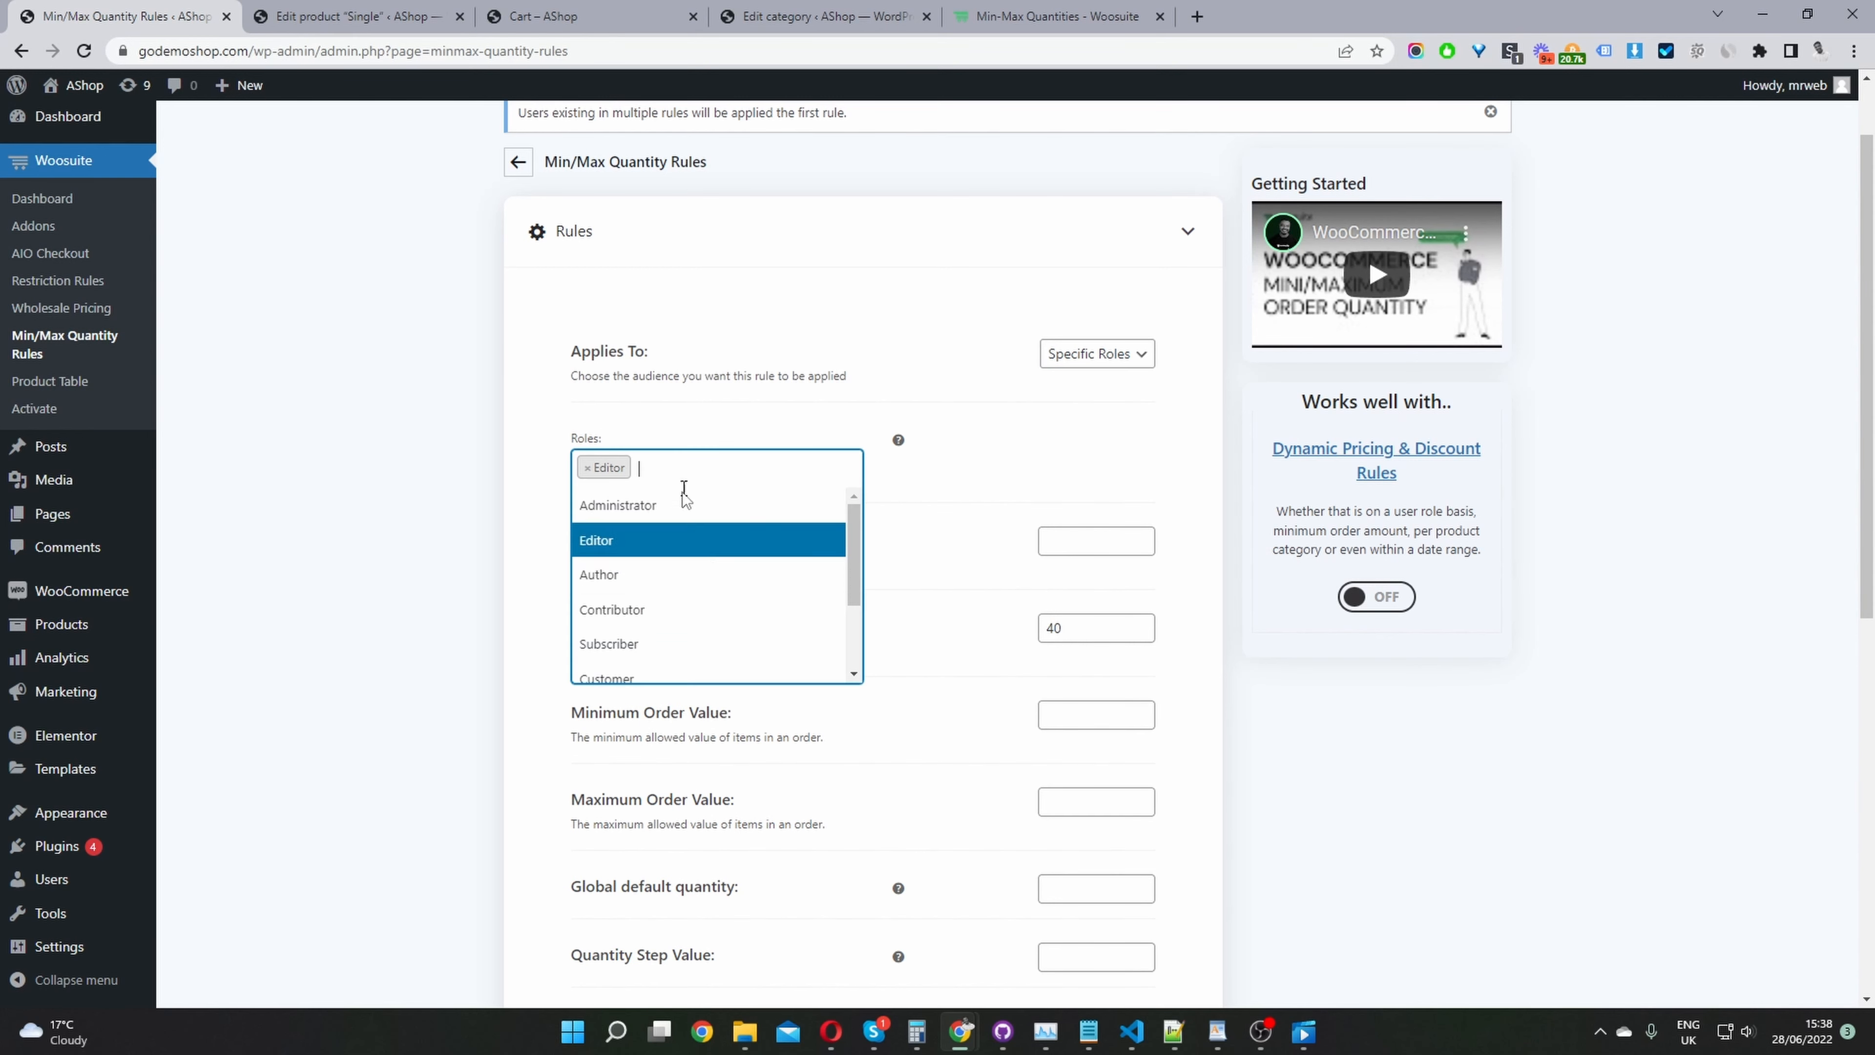
{"action": "left_click", "coordinate": [672, 604]}
{"action": "left_click", "coordinate": [1097, 353]}
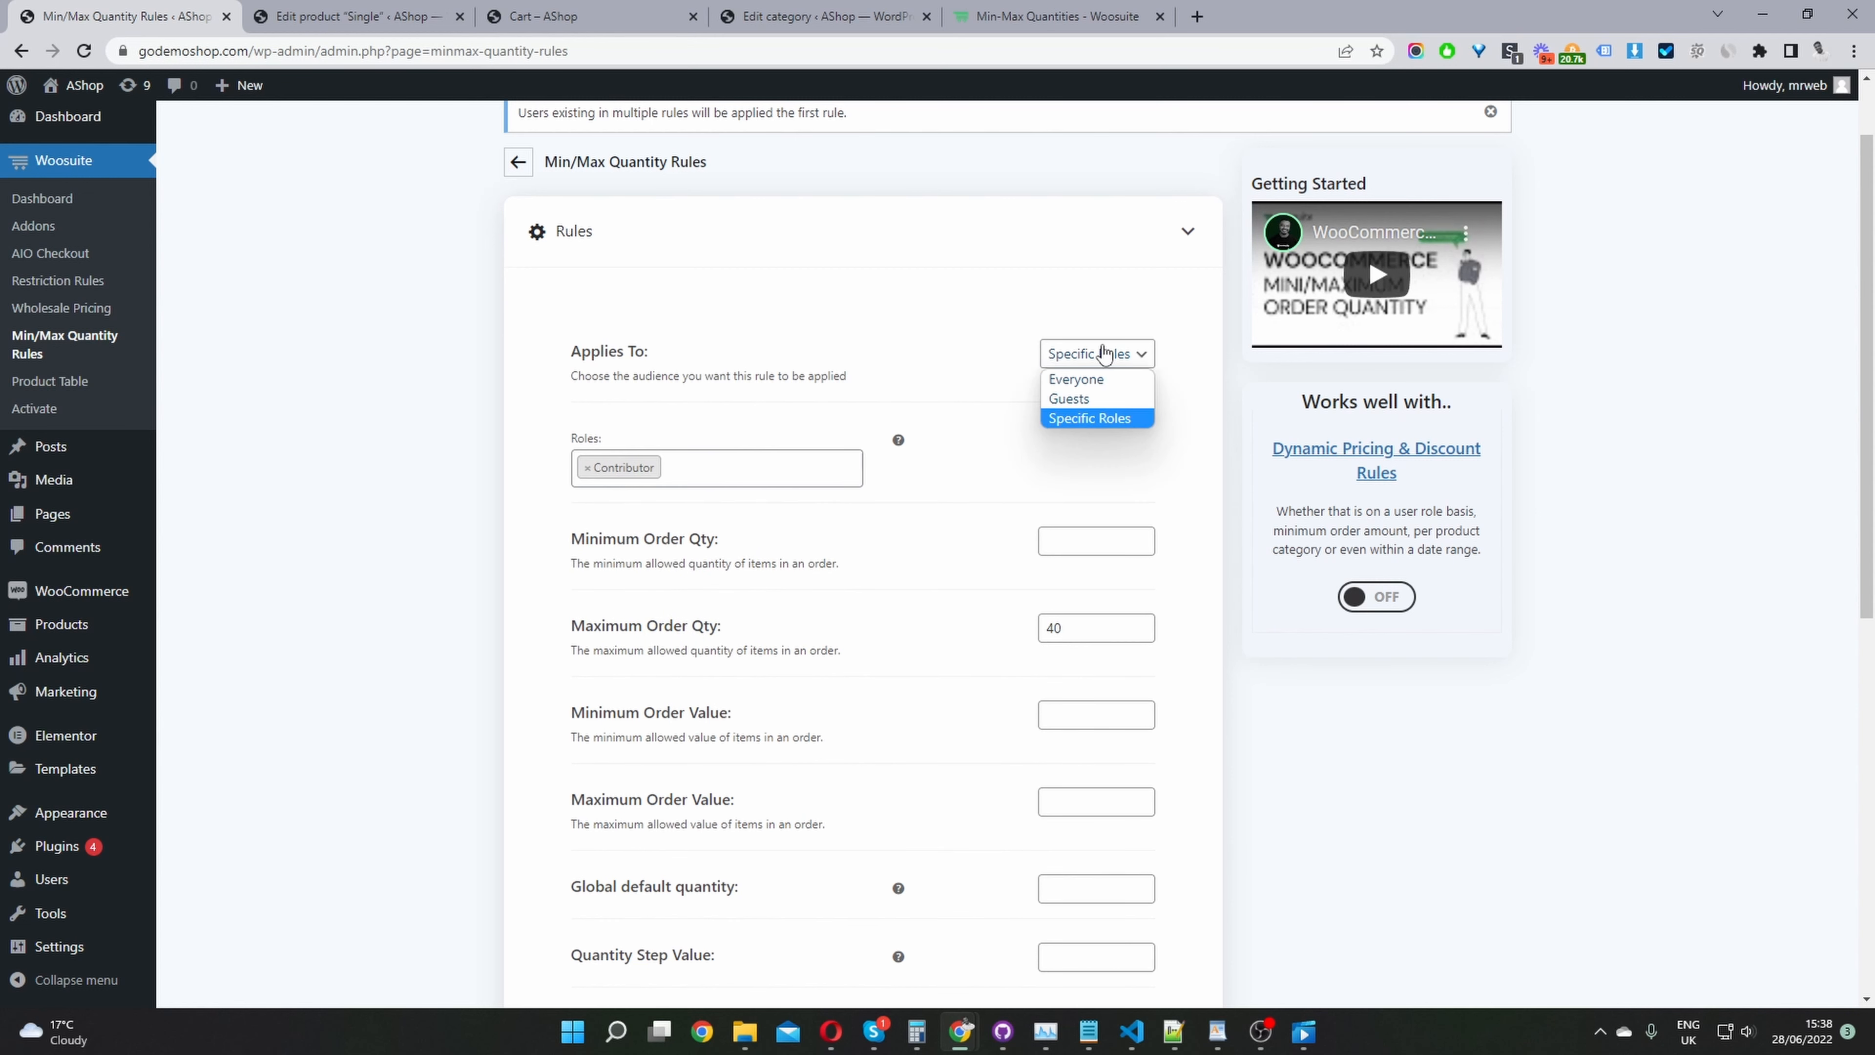
{"action": "left_click", "coordinate": [1083, 376]}
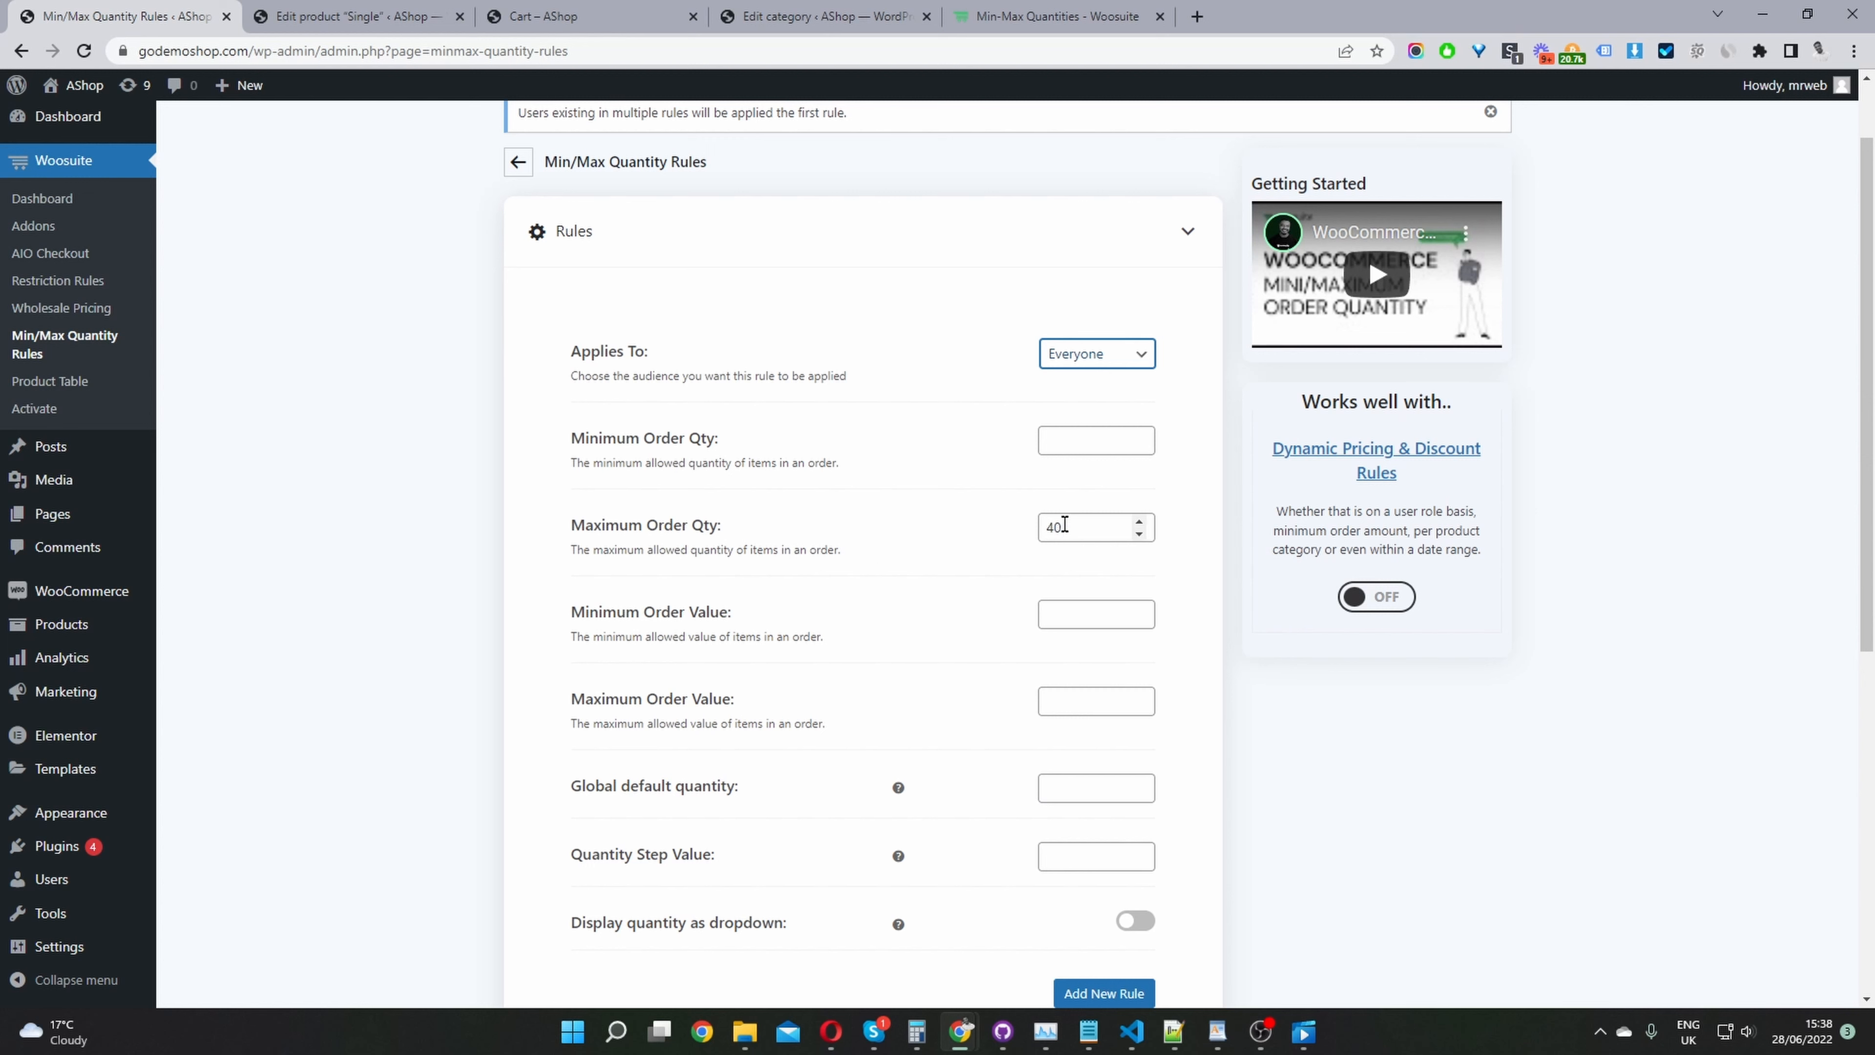
Step: Set the rule's maximum order quantity to 50 and save the changes
{"action": "left_click_drag", "start_coordinate": [1067, 526], "coordinate": [1014, 532]}
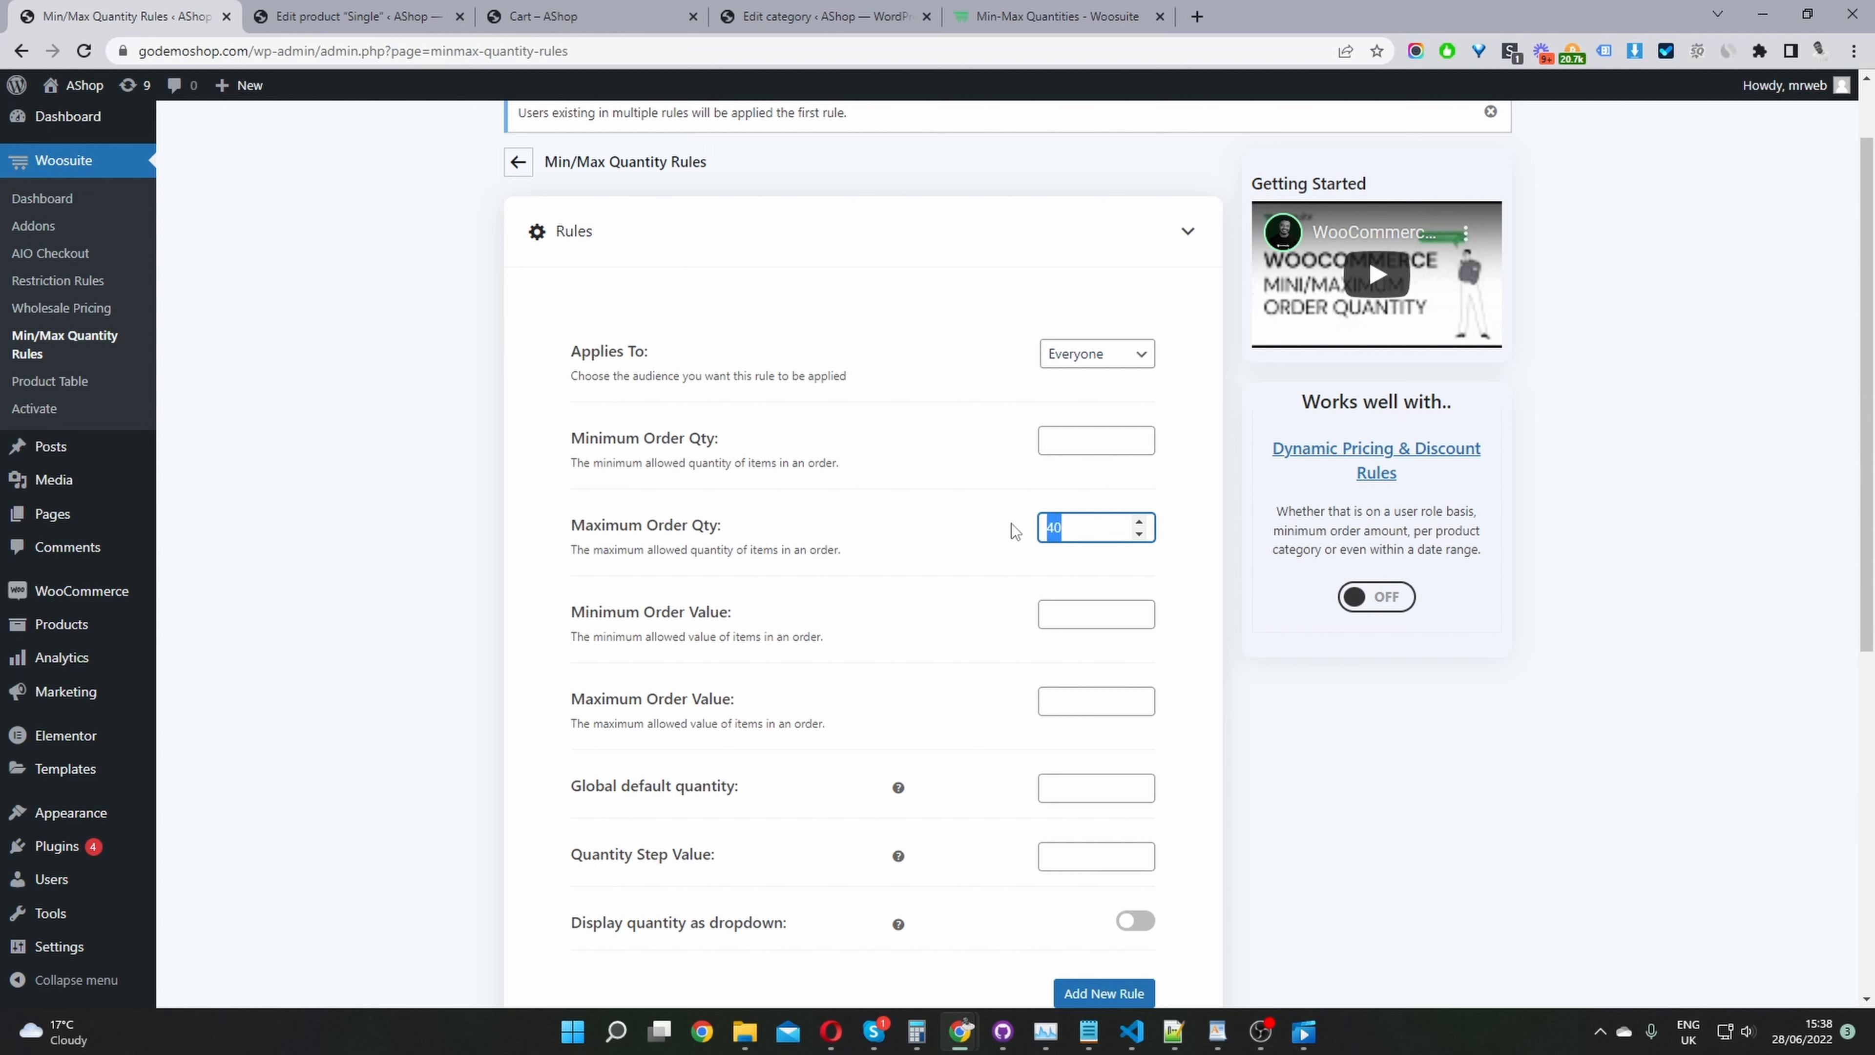
{"action": "type", "text": "50"}
{"action": "scroll", "coordinate": [820, 723], "scroll_direction": "down", "scroll_amount": 1}
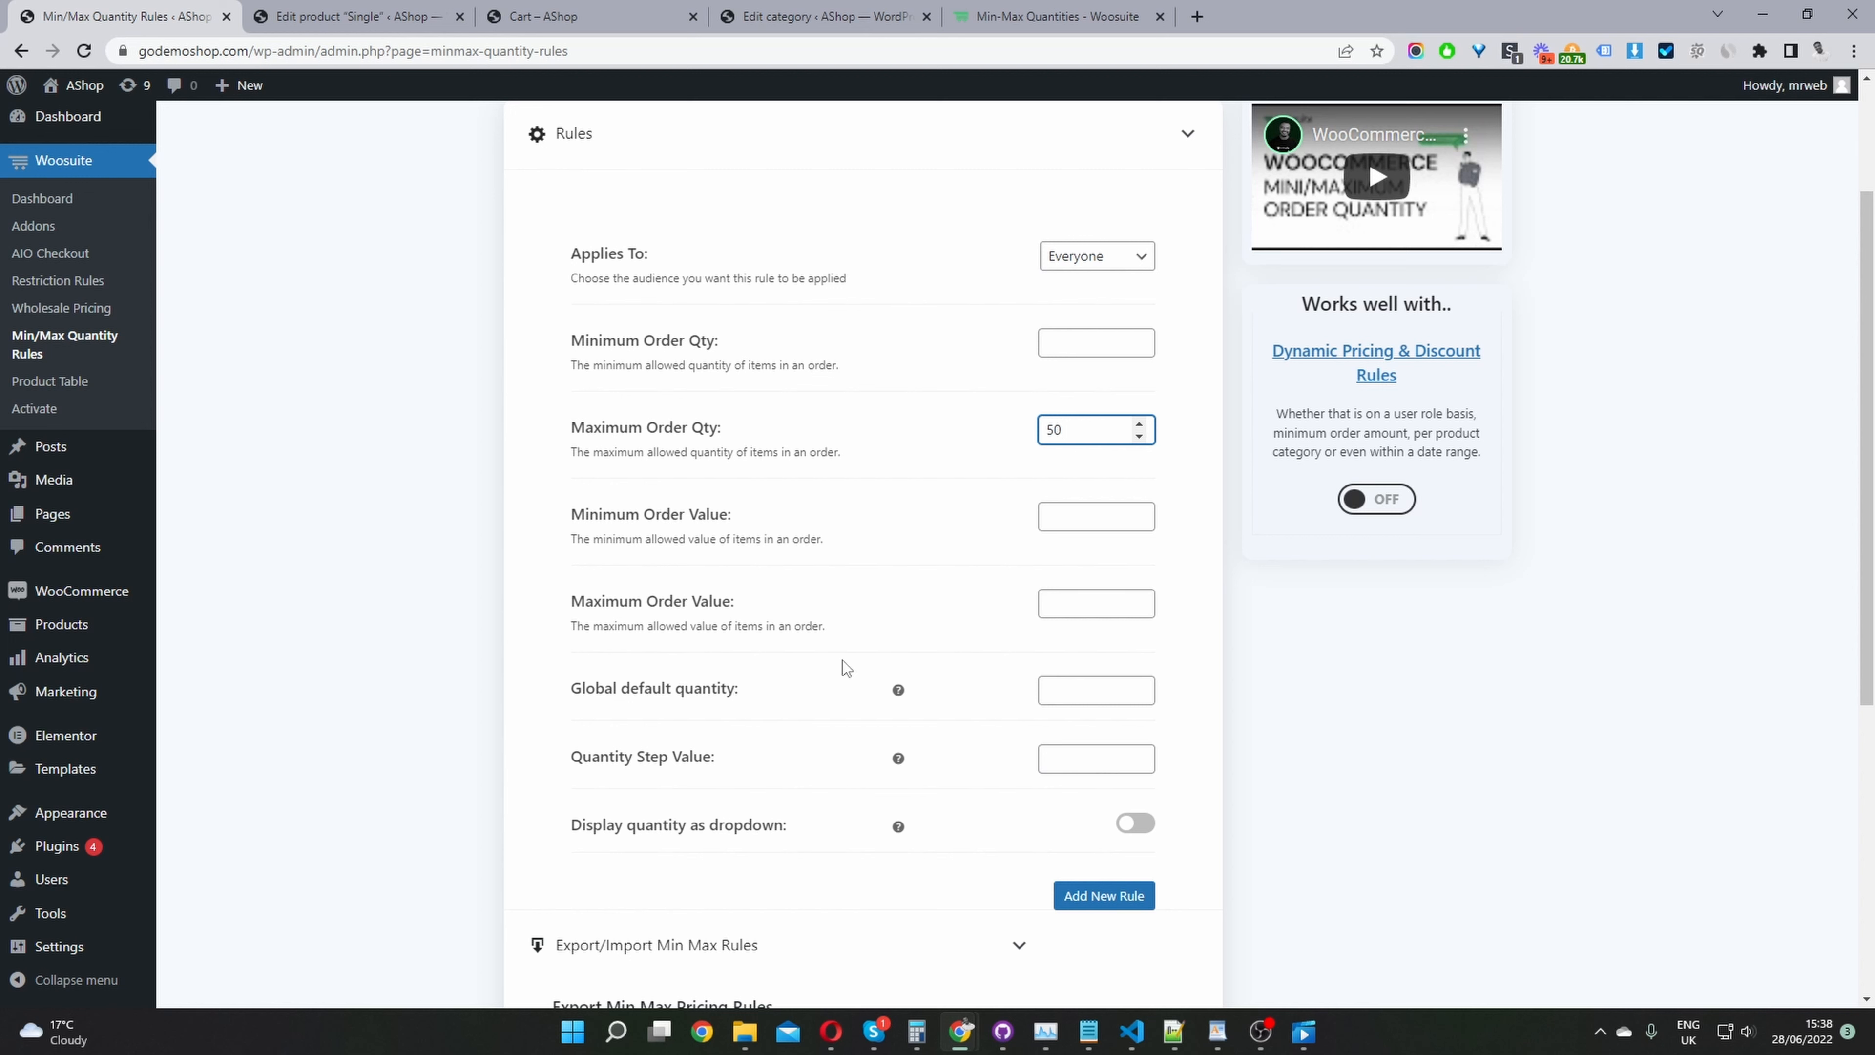
{"action": "left_click", "coordinate": [1043, 691]}
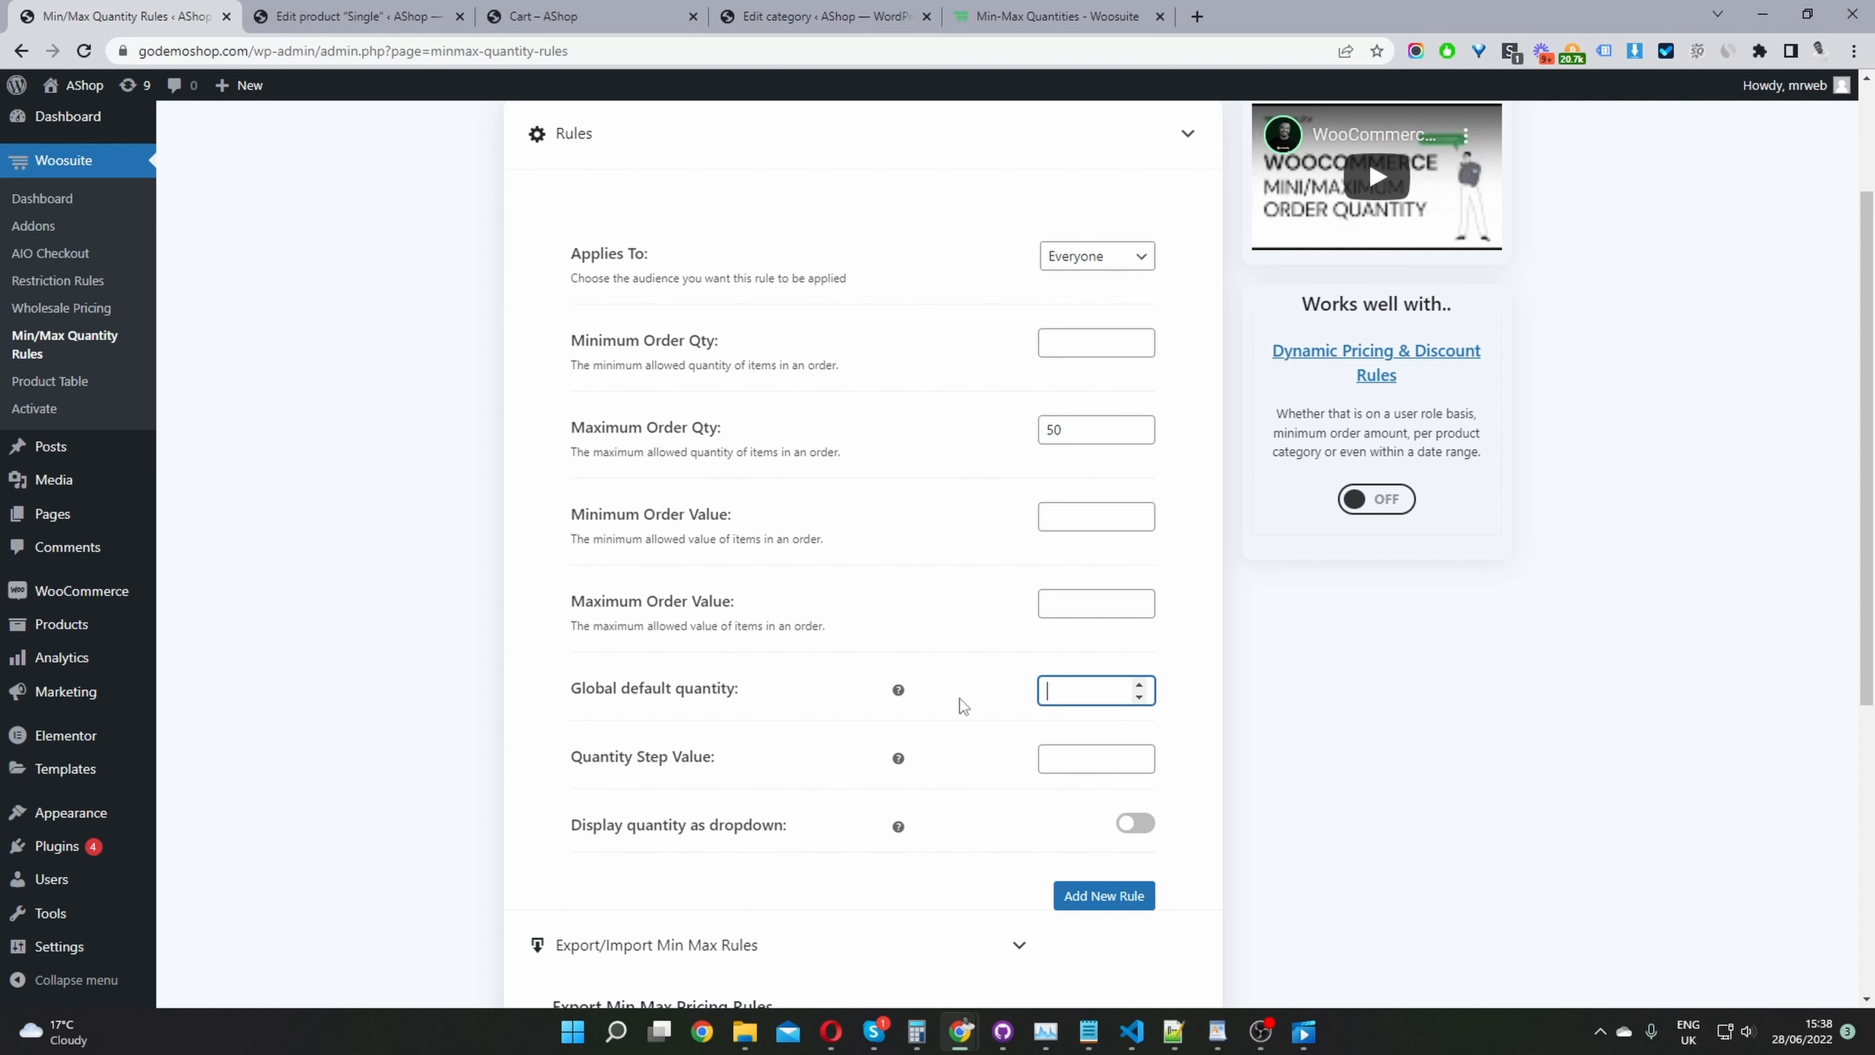
{"action": "left_click", "coordinate": [1049, 758]}
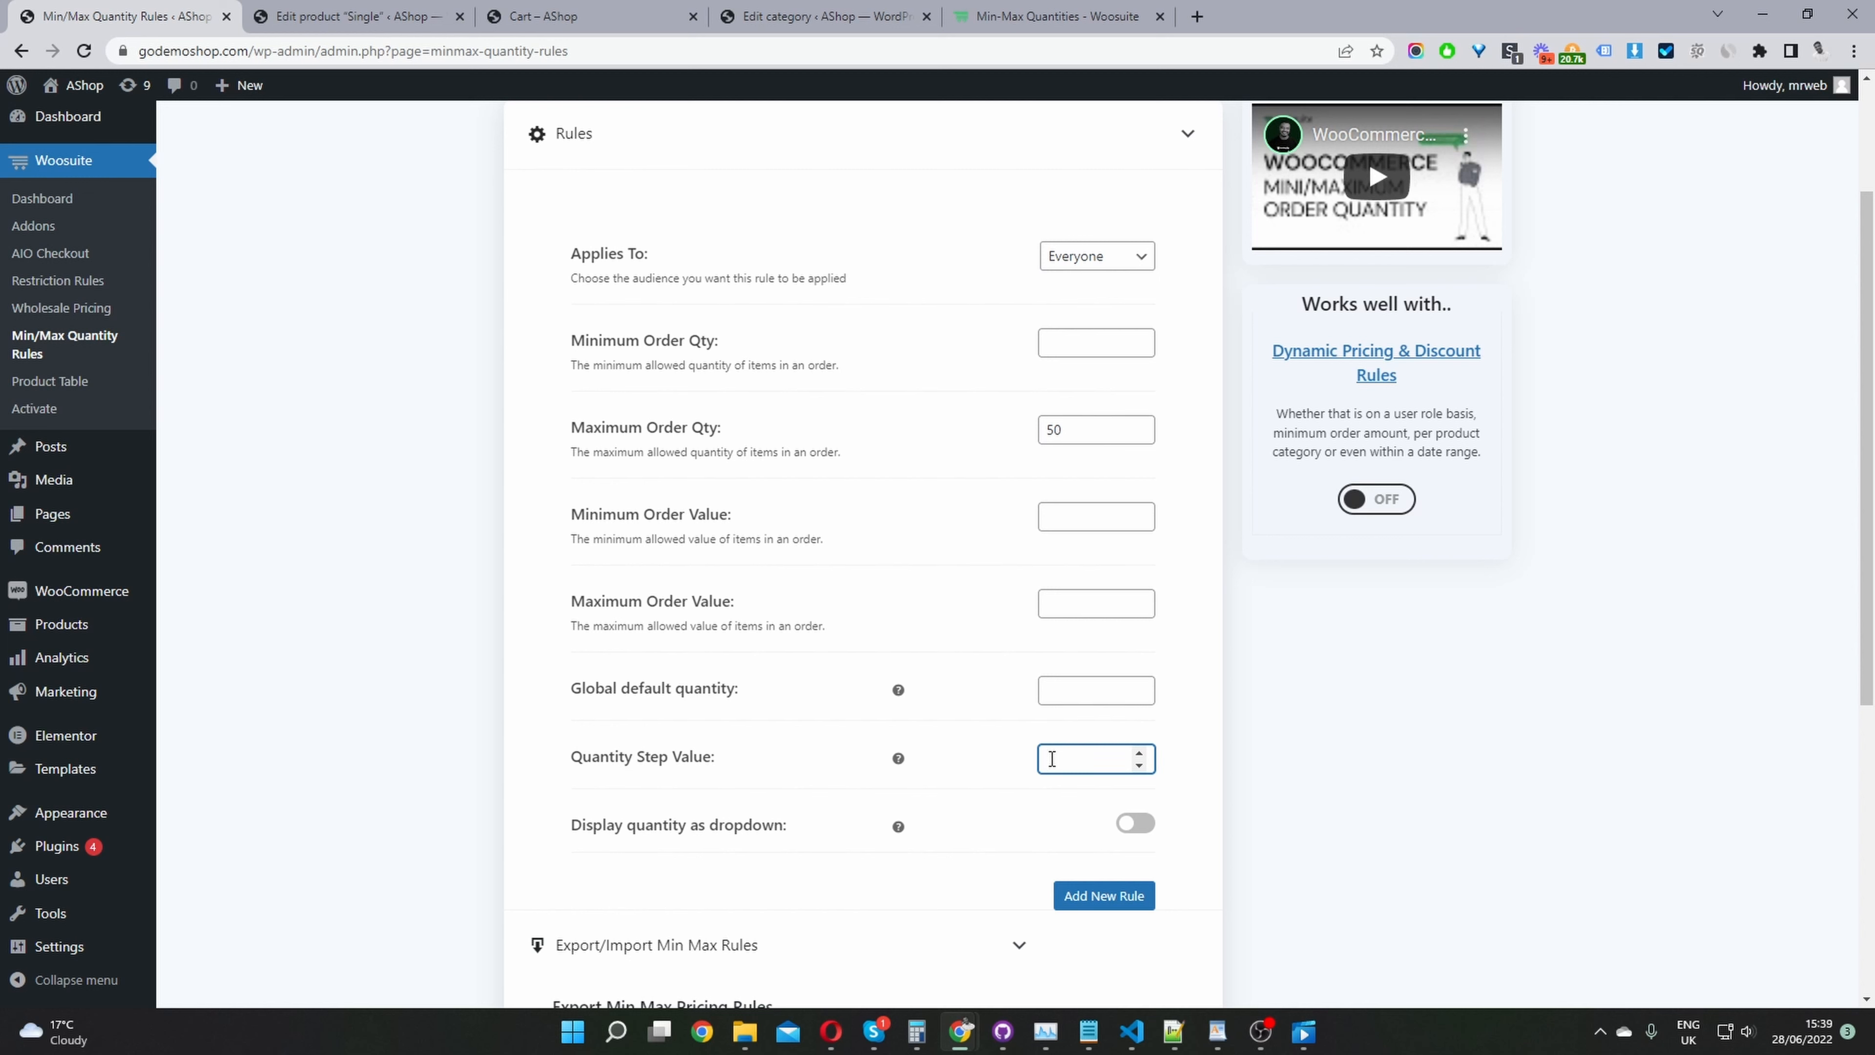
{"action": "type", "text": "2"}
{"action": "scroll", "coordinate": [1296, 298], "scroll_direction": "up", "scroll_amount": 5}
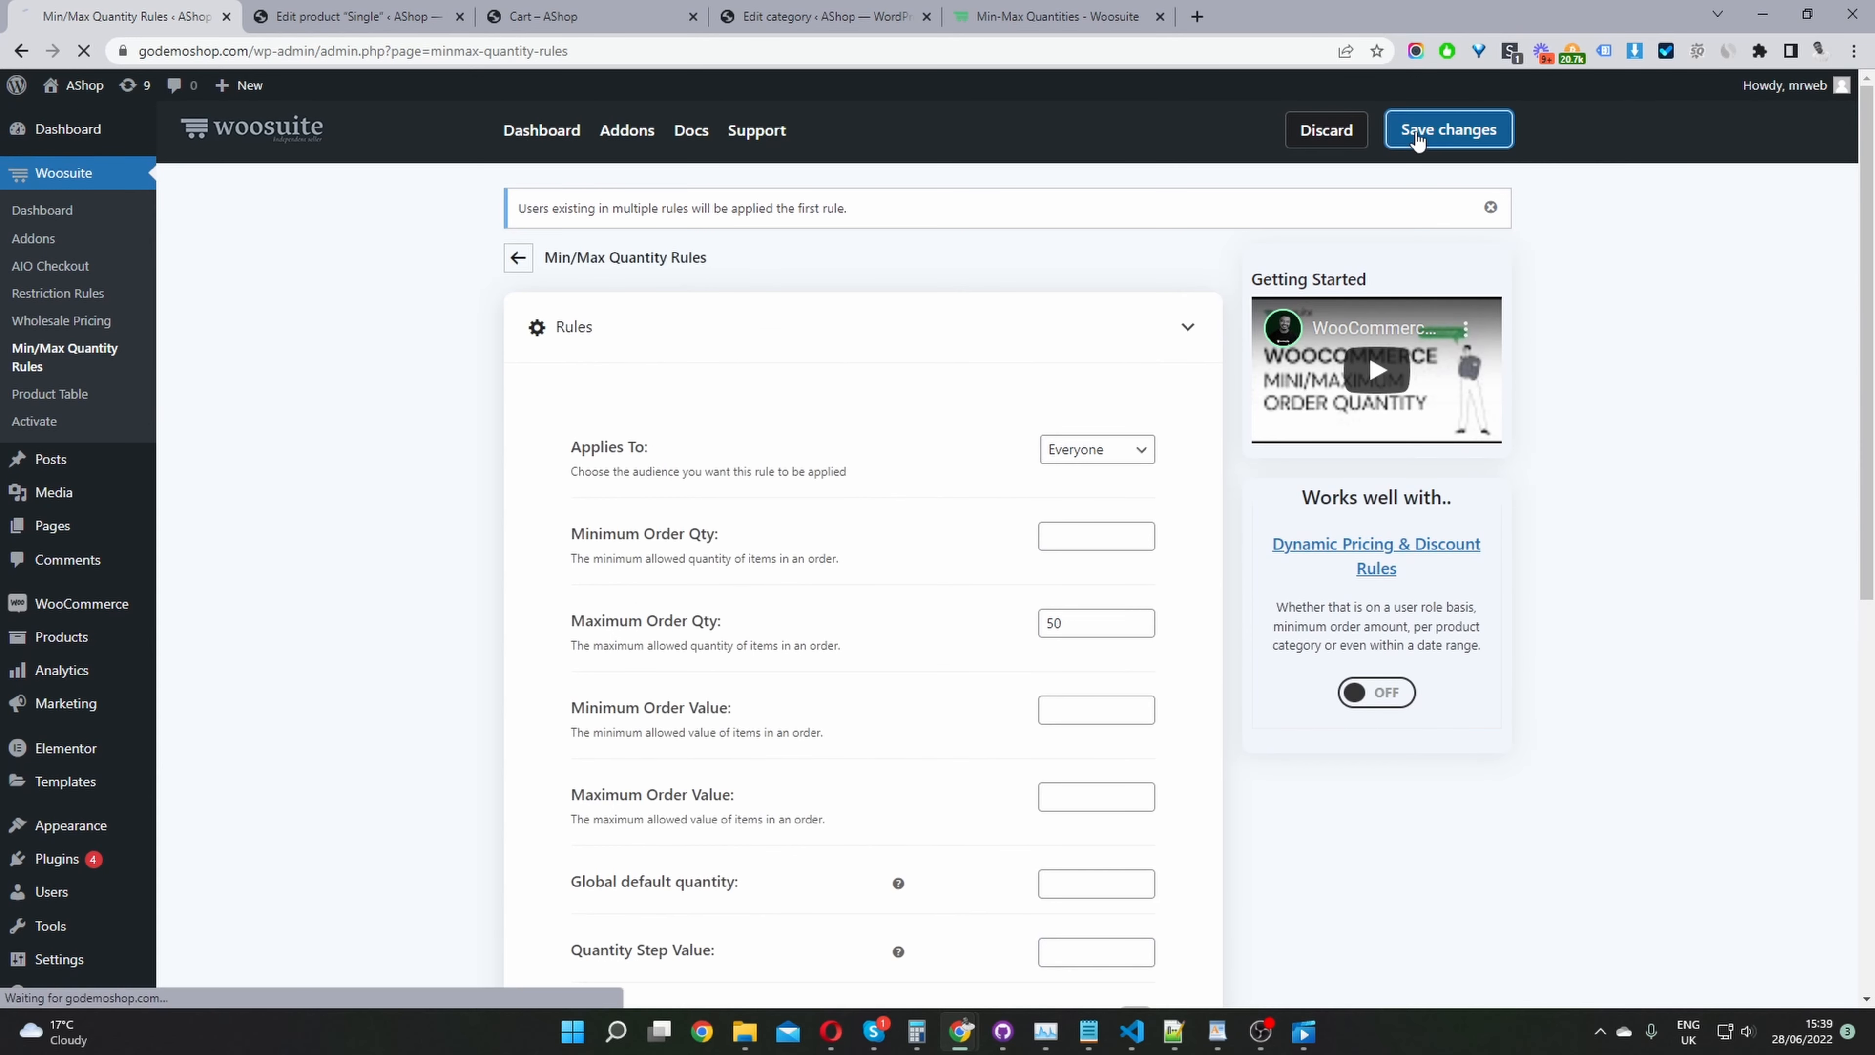
{"action": "left_click", "coordinate": [1447, 130]}
Step: Return to the store cart, set the Beanie with Logo quantity to 11 and update the cart
{"action": "left_click", "coordinate": [582, 16]}
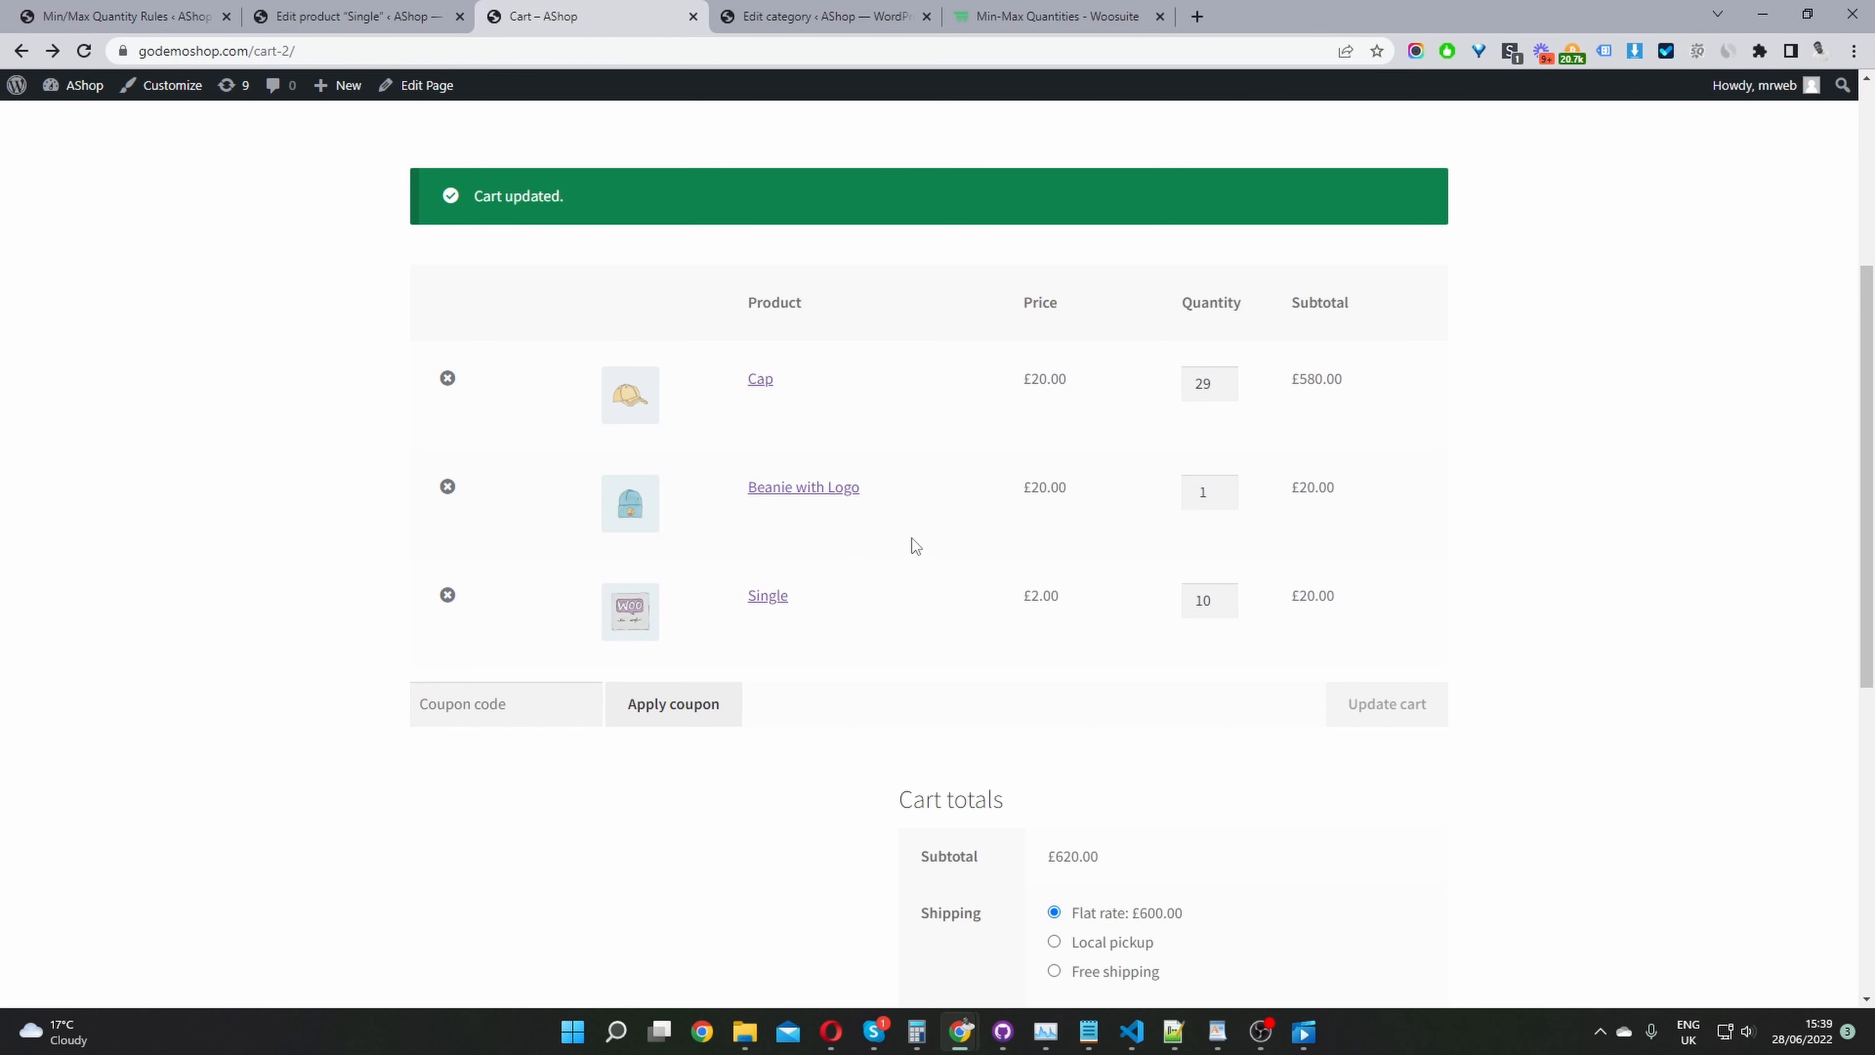
{"action": "scroll", "coordinate": [915, 544], "scroll_direction": "up", "scroll_amount": 2}
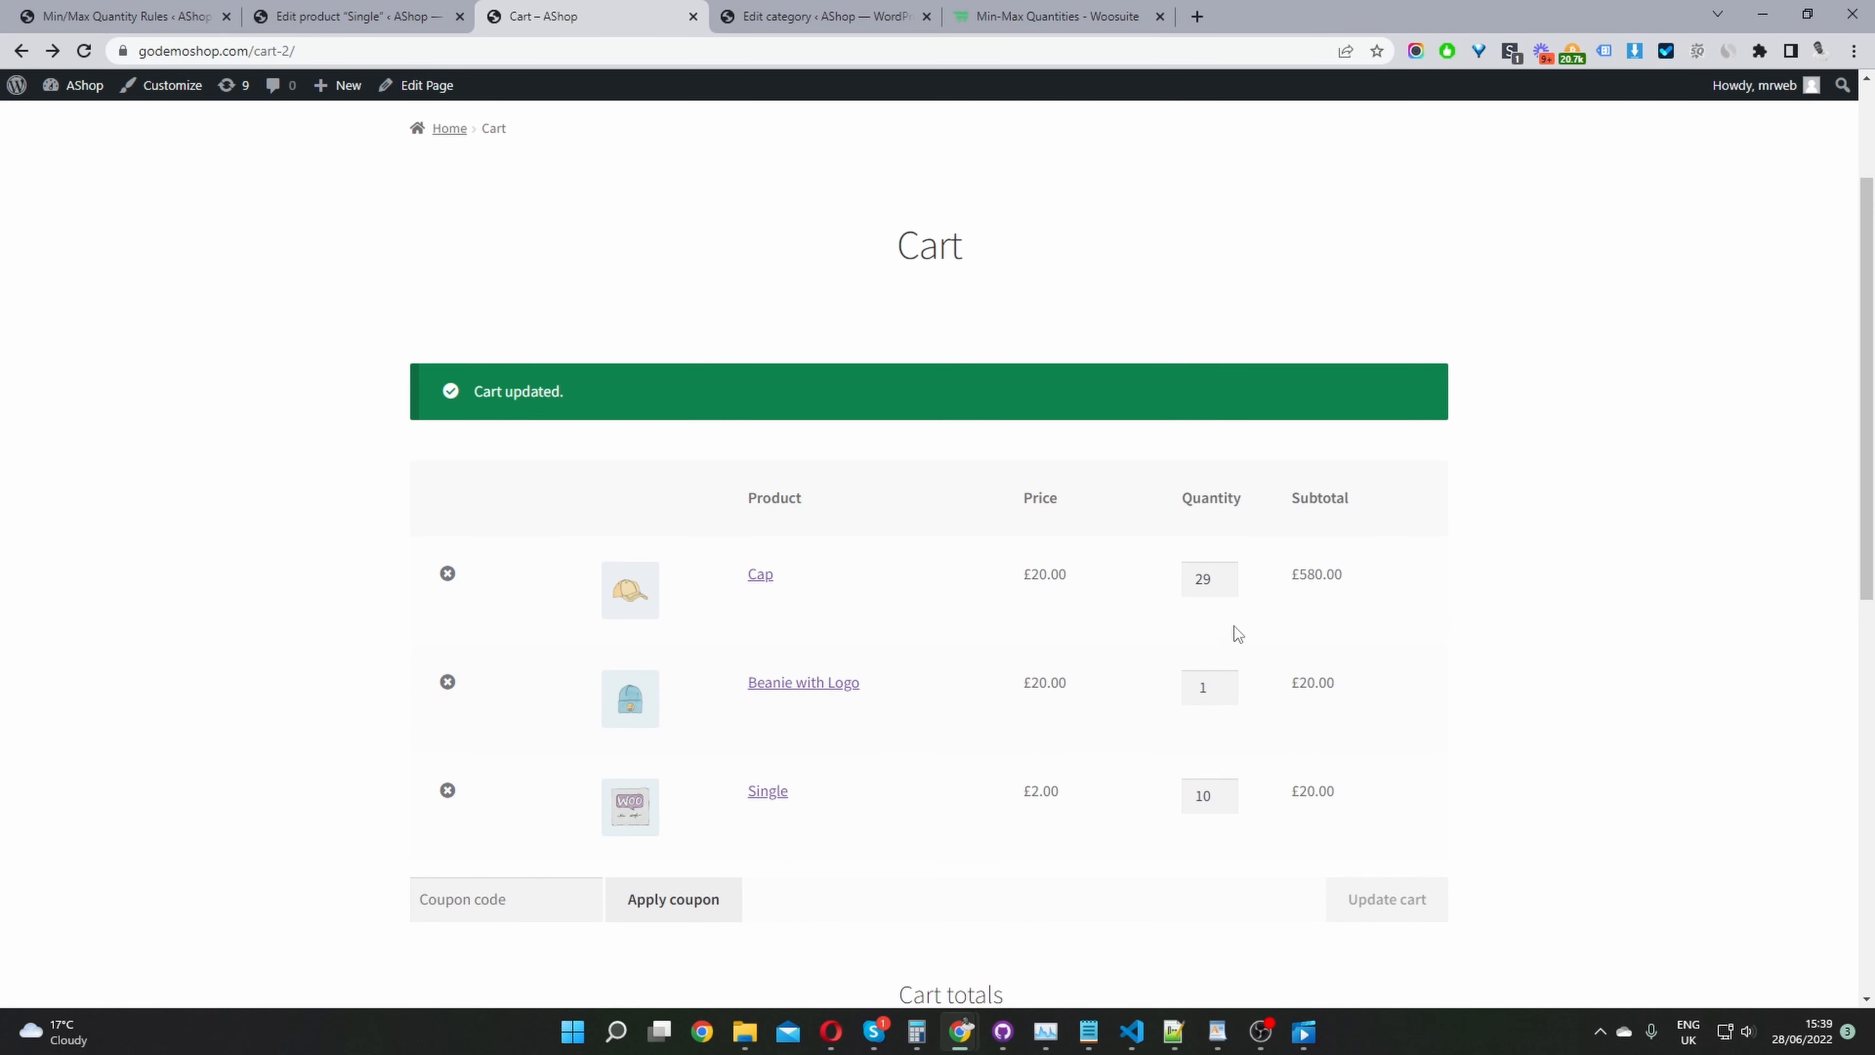
{"action": "left_click", "coordinate": [1212, 686]}
{"action": "type", "text": "1"}
{"action": "left_click", "coordinate": [1369, 900]}
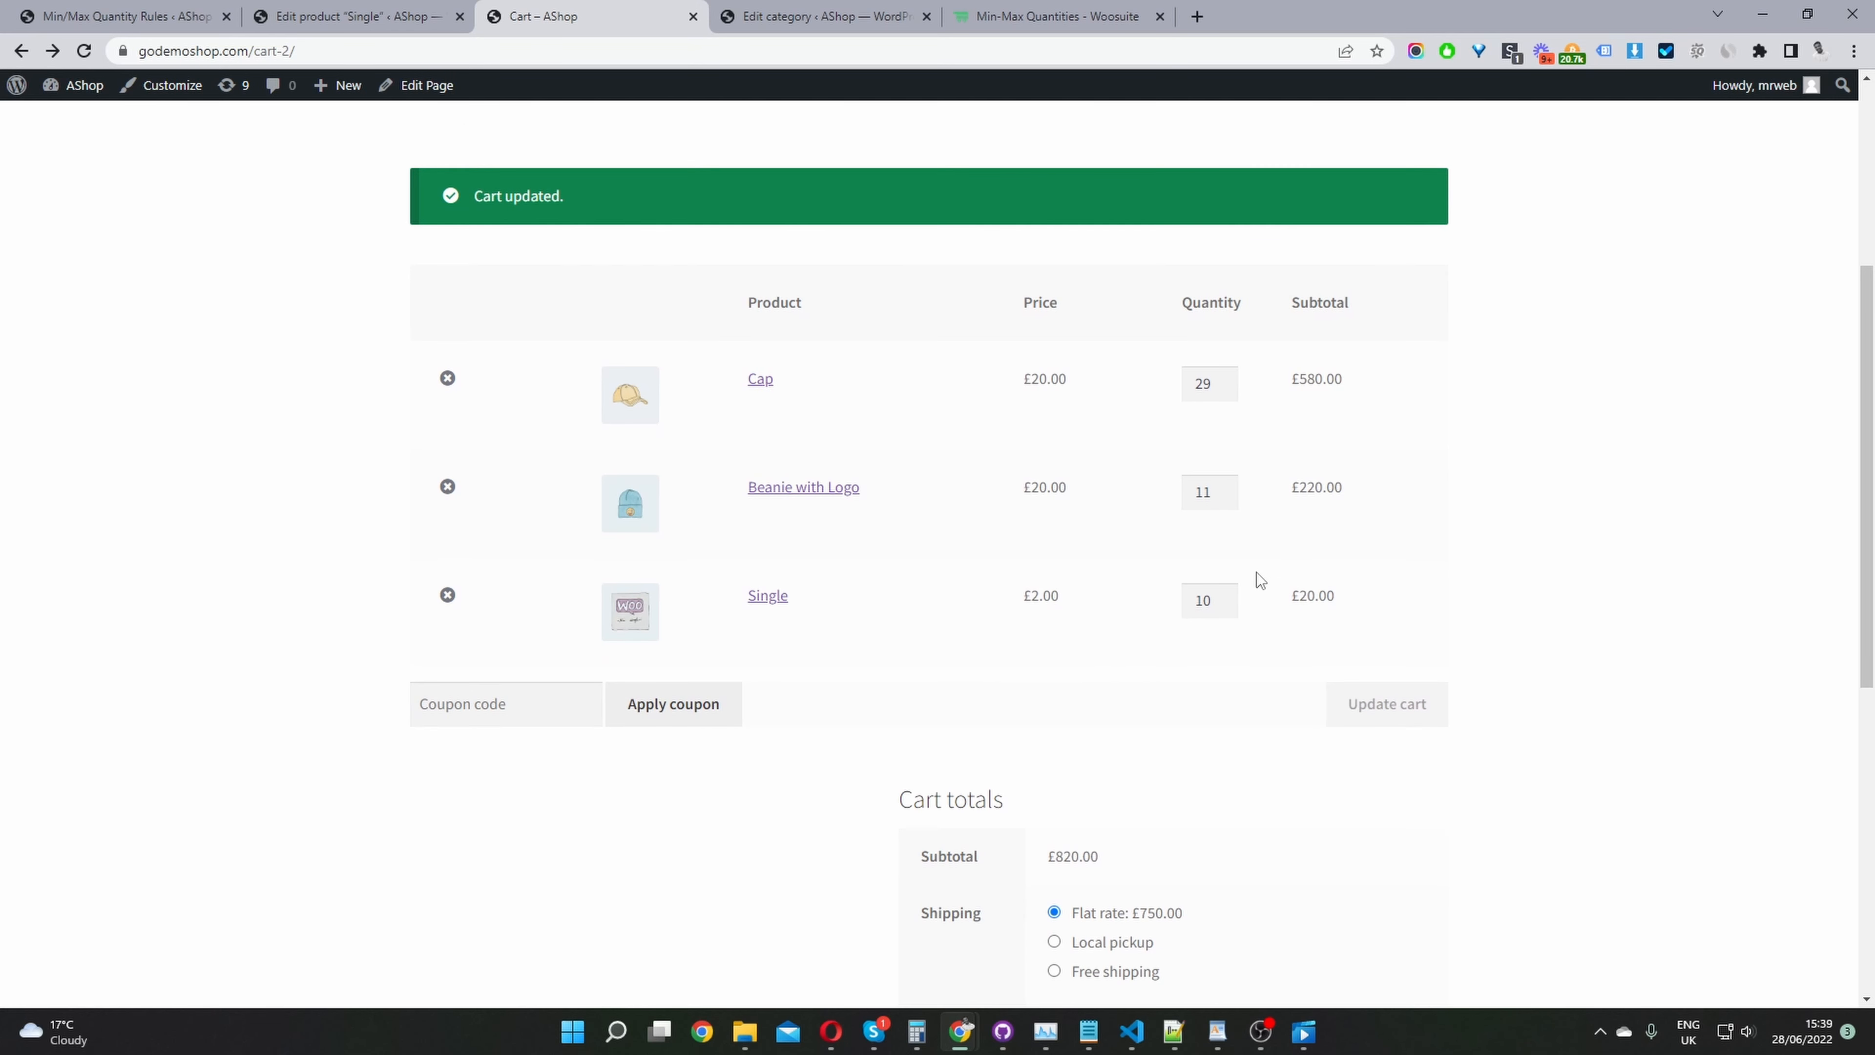
Step: Increase the Beanie with Logo quantity to 12 and update the cart
{"action": "left_click", "coordinate": [1224, 595]}
{"action": "left_click", "coordinate": [1226, 488]}
{"action": "left_click", "coordinate": [1361, 711]}
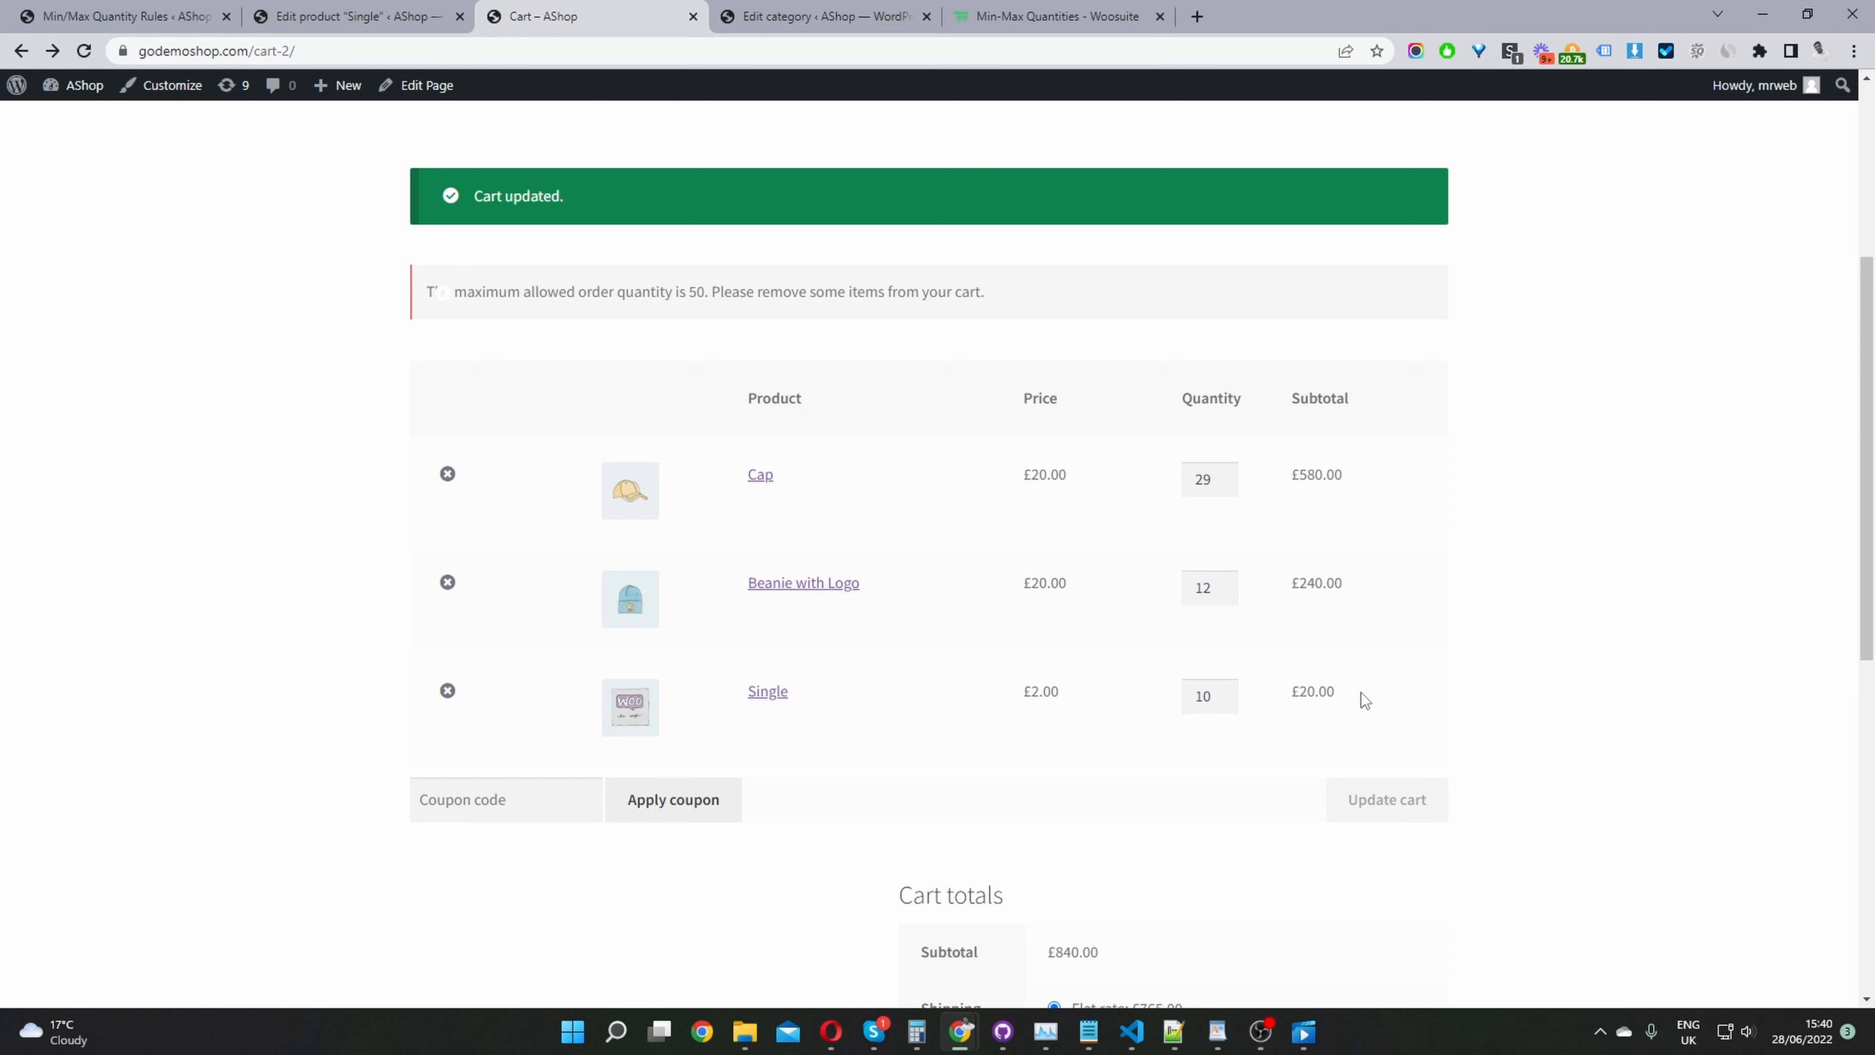
Step: Open the Single product from the cart in a new tab, edit it, and check the audience choices of its Minimum/Maximum Quantity Rules
{"action": "left_click", "coordinate": [784, 699], "text": "ctrl"}
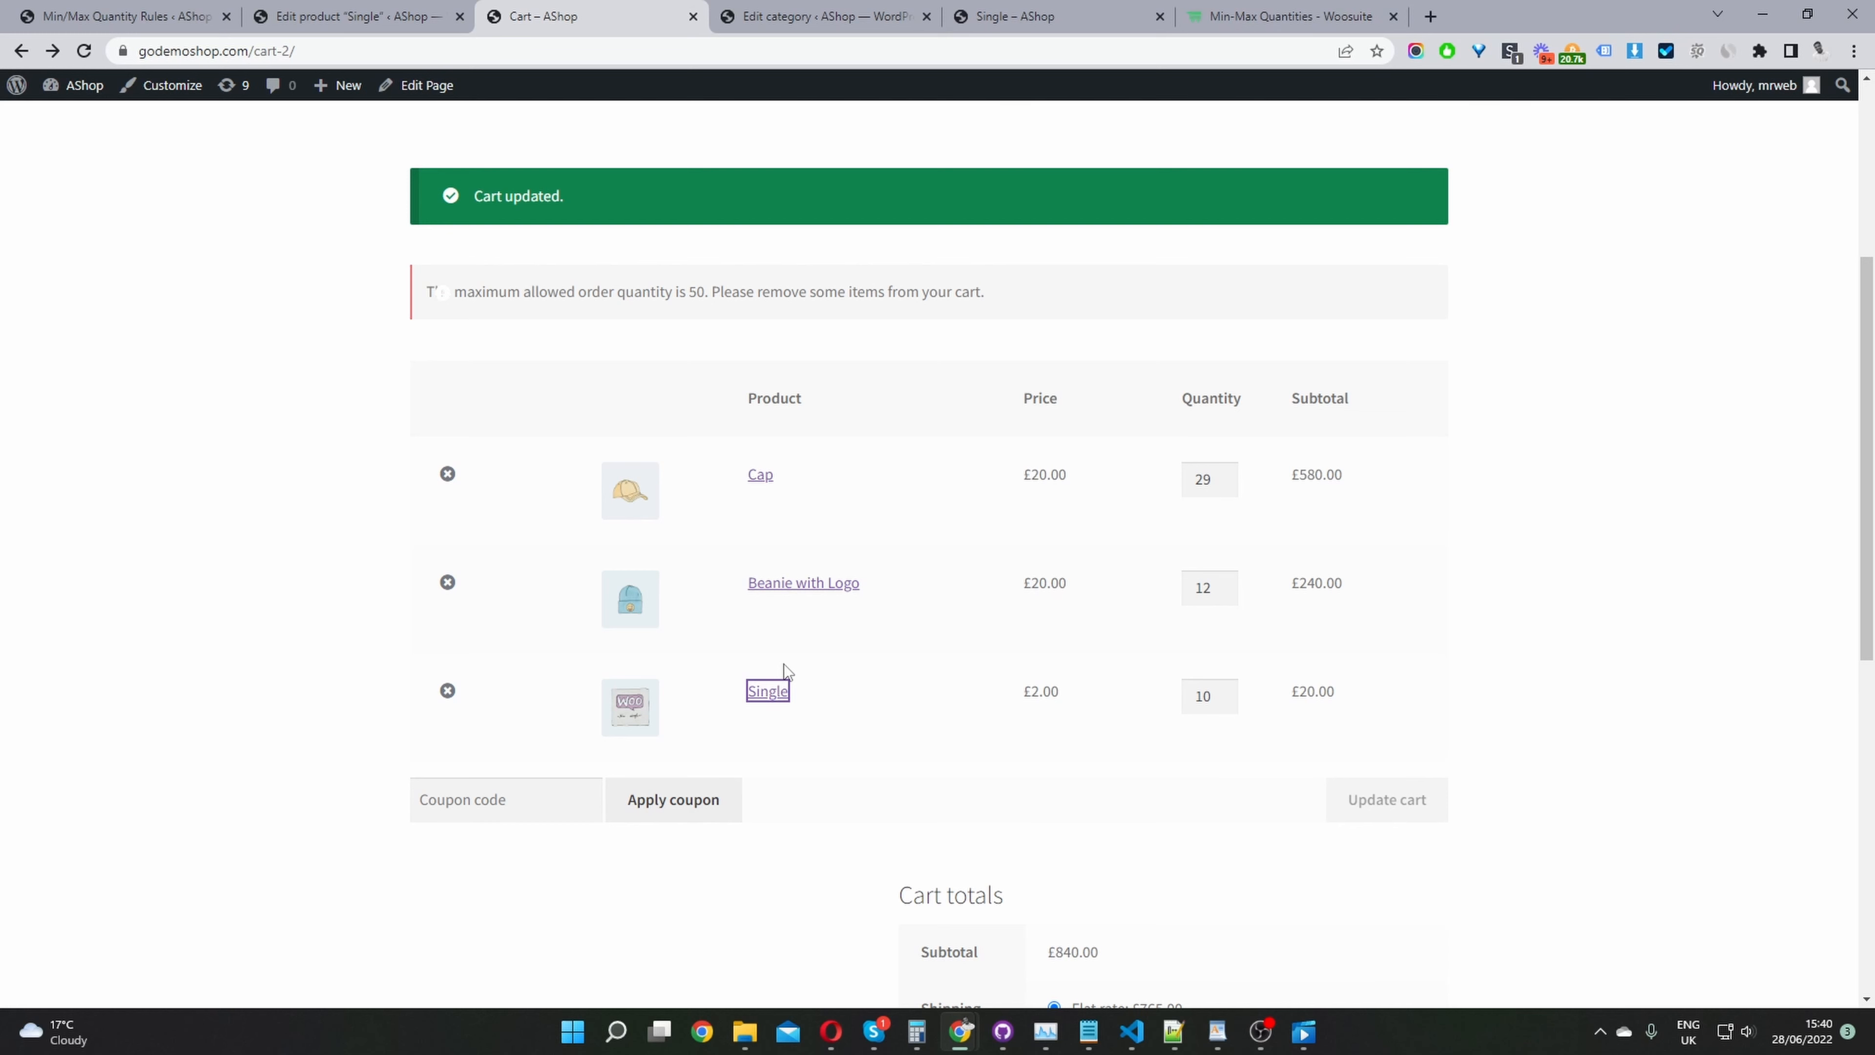
{"action": "left_click", "coordinate": [1005, 16]}
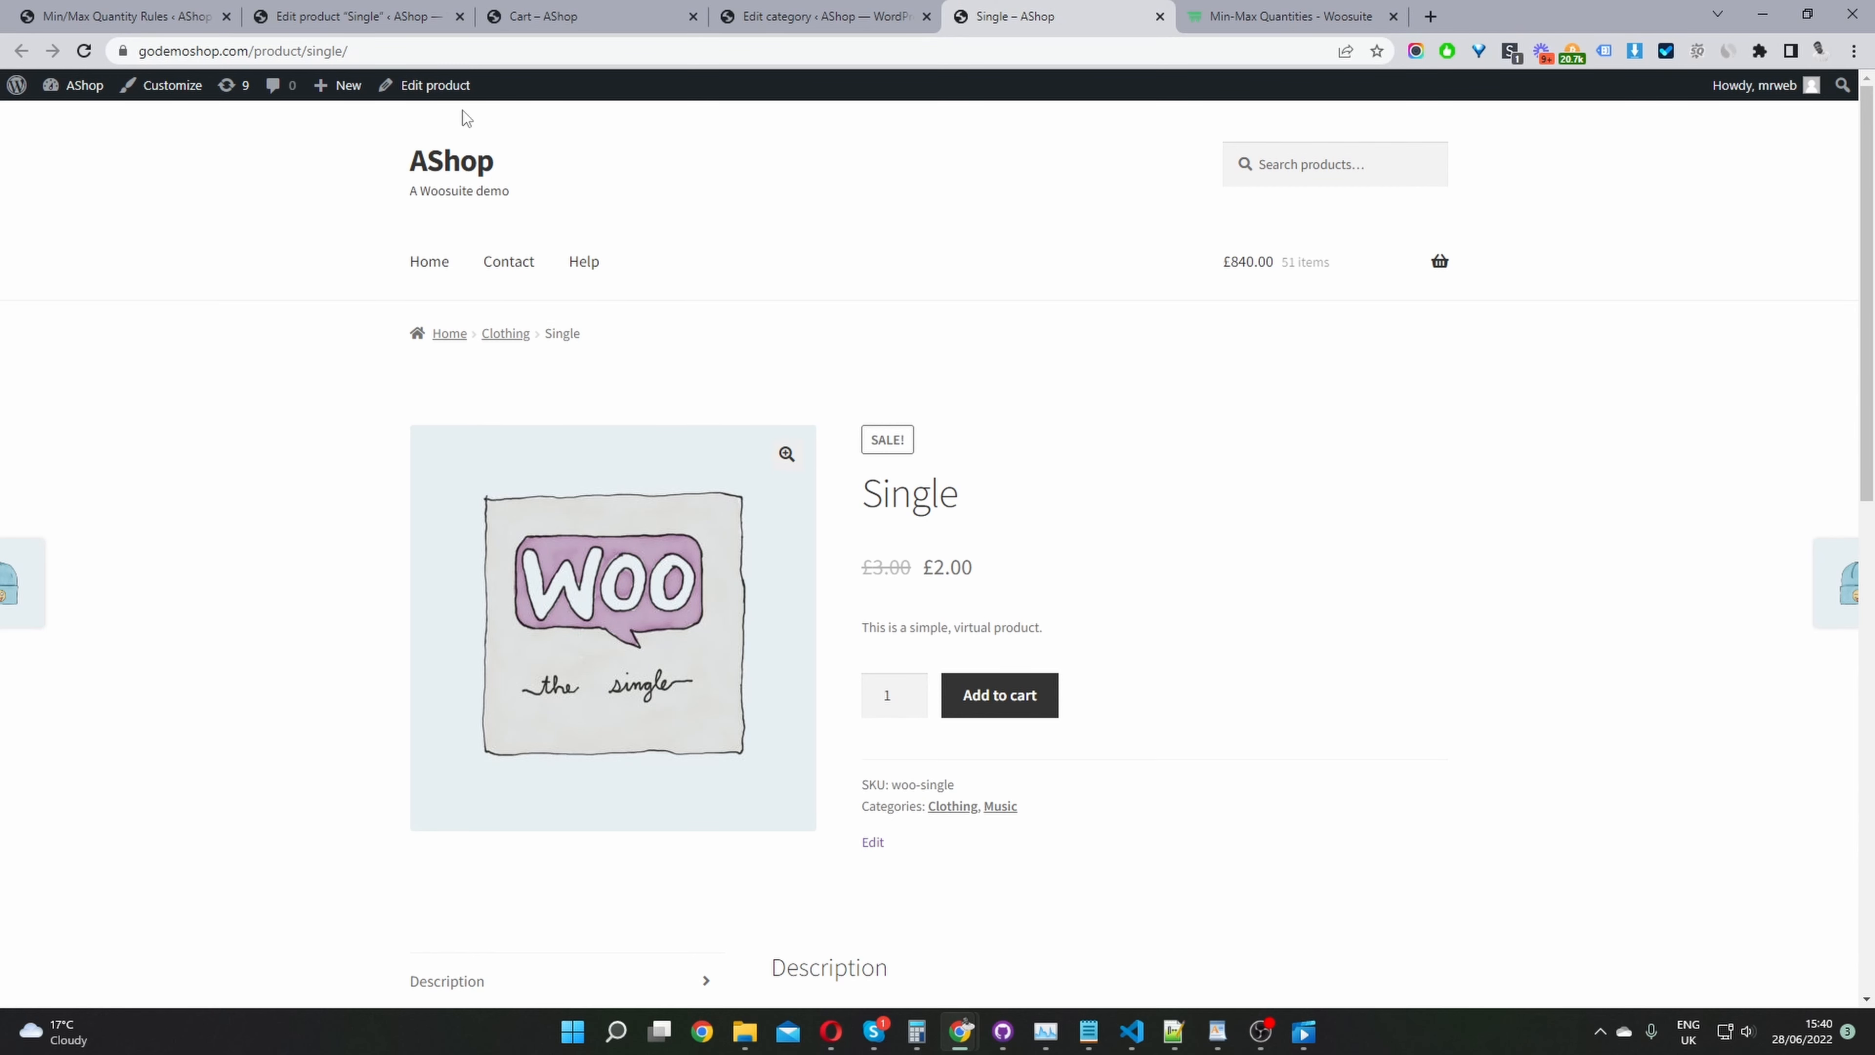
{"action": "left_click", "coordinate": [435, 85]}
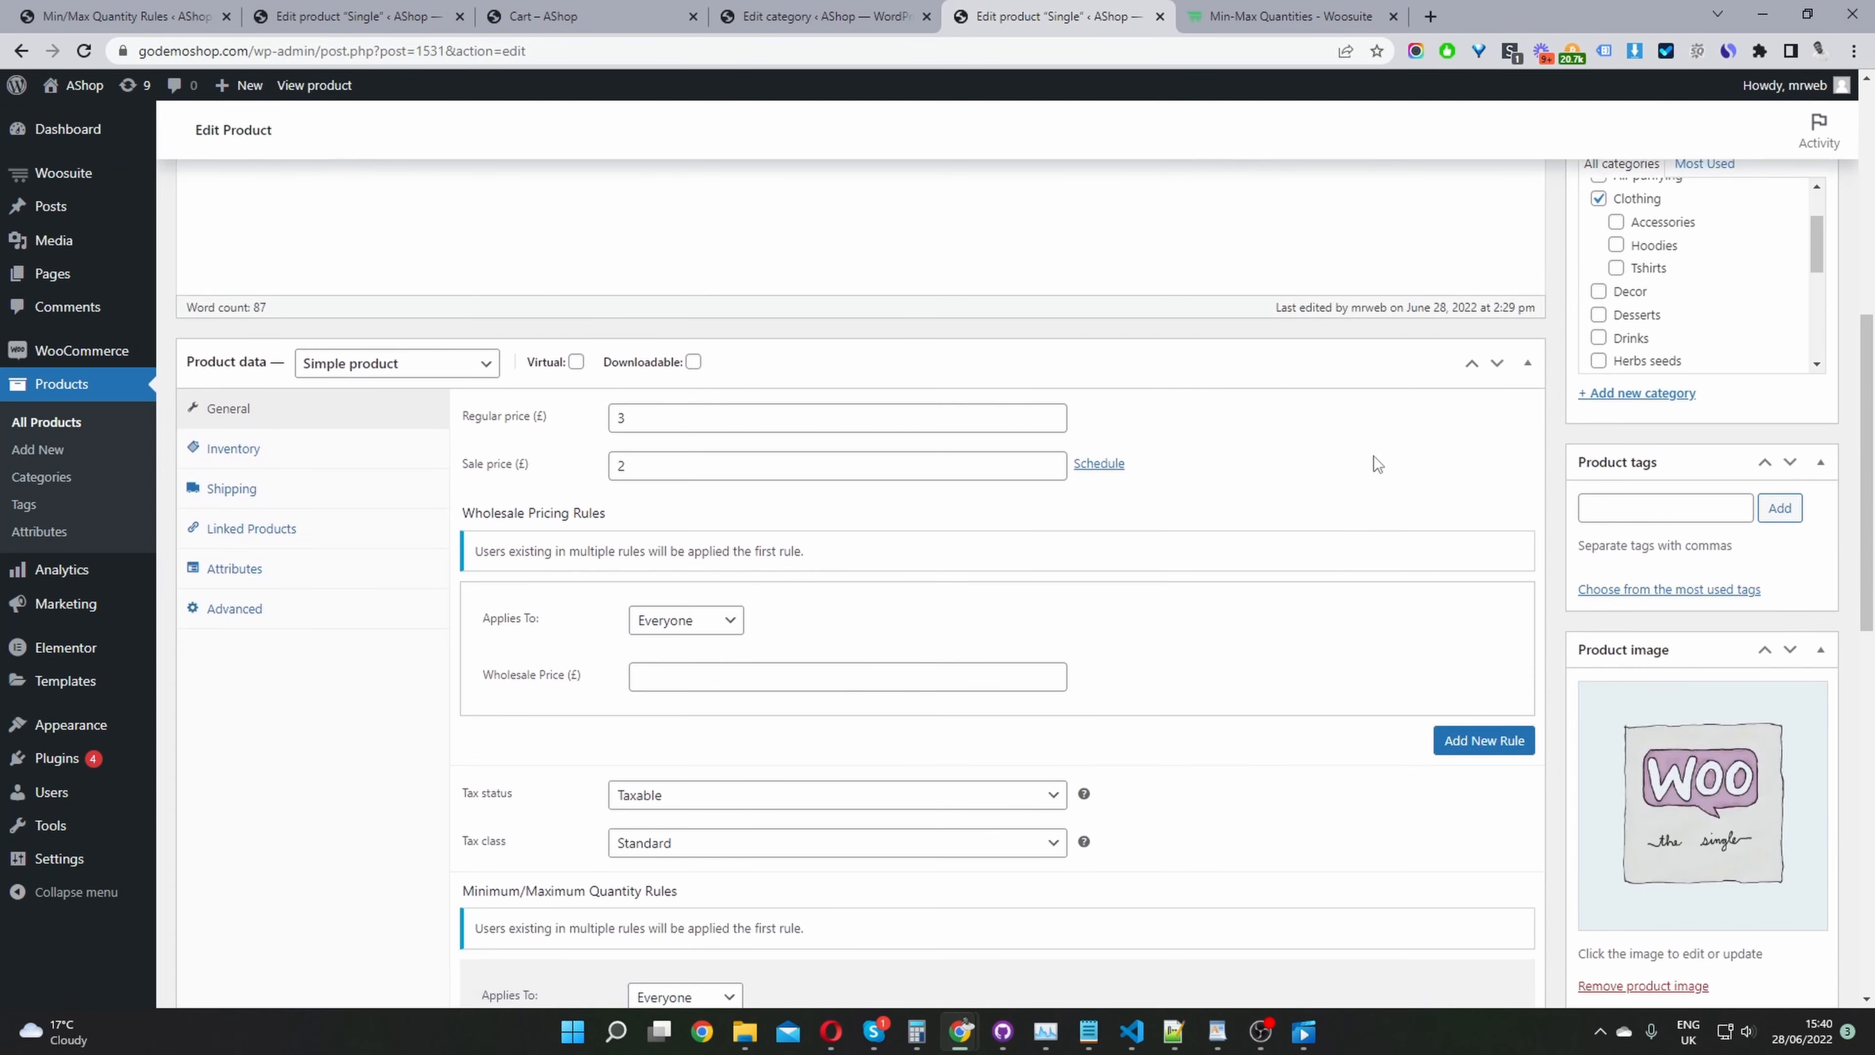
{"action": "scroll", "coordinate": [1351, 487], "scroll_direction": "down", "scroll_amount": 5}
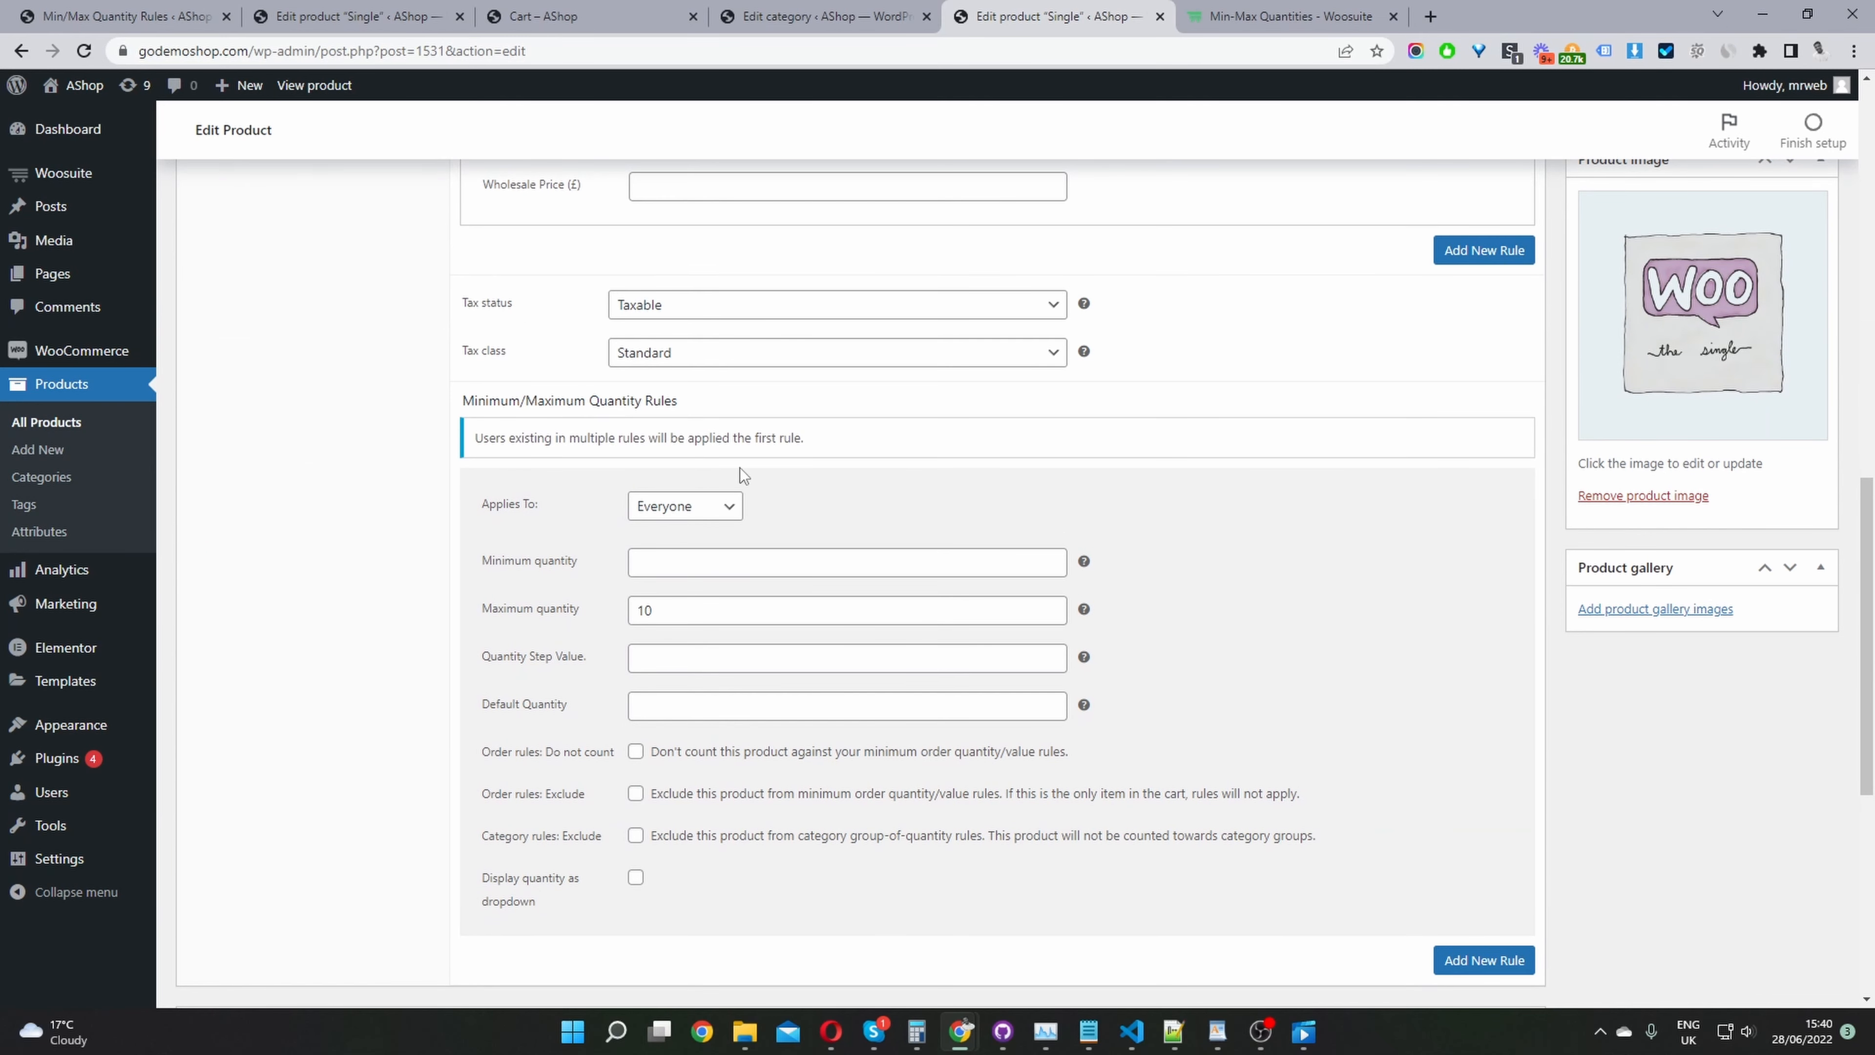
{"action": "left_click", "coordinate": [720, 515]}
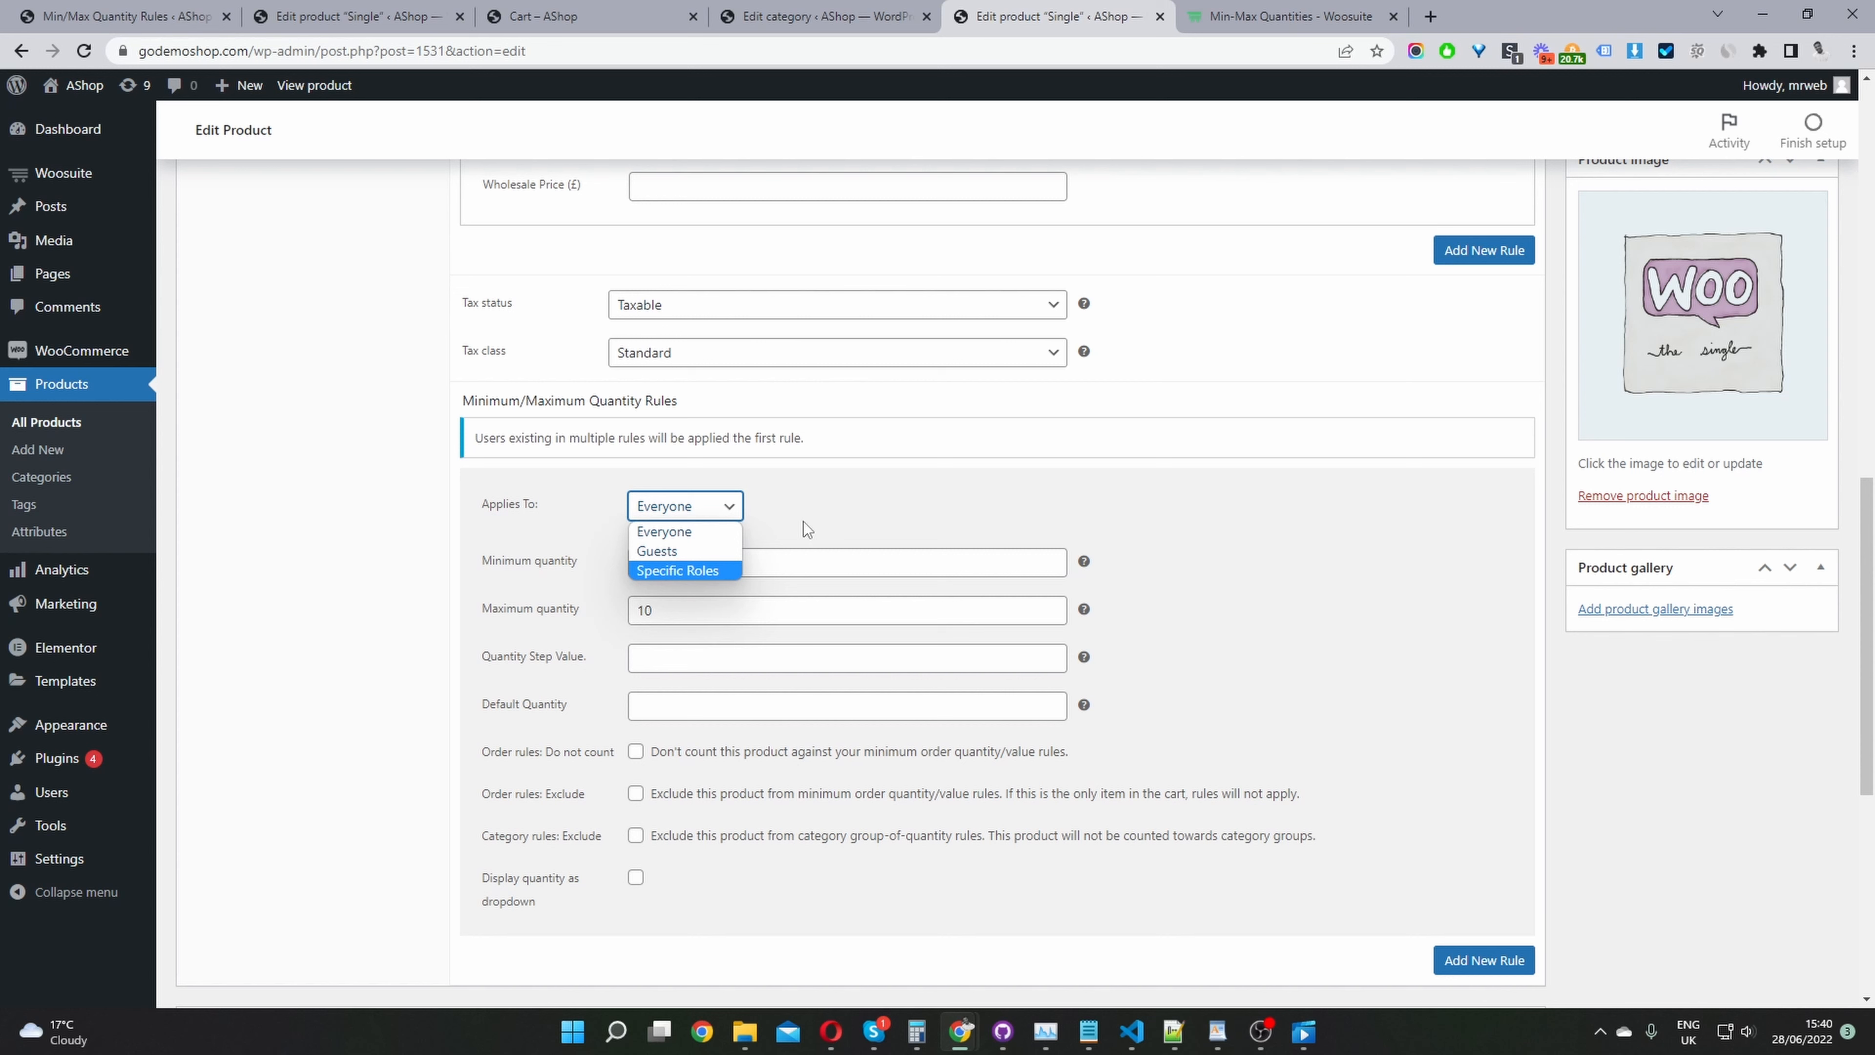
{"action": "left_click", "coordinate": [767, 519]}
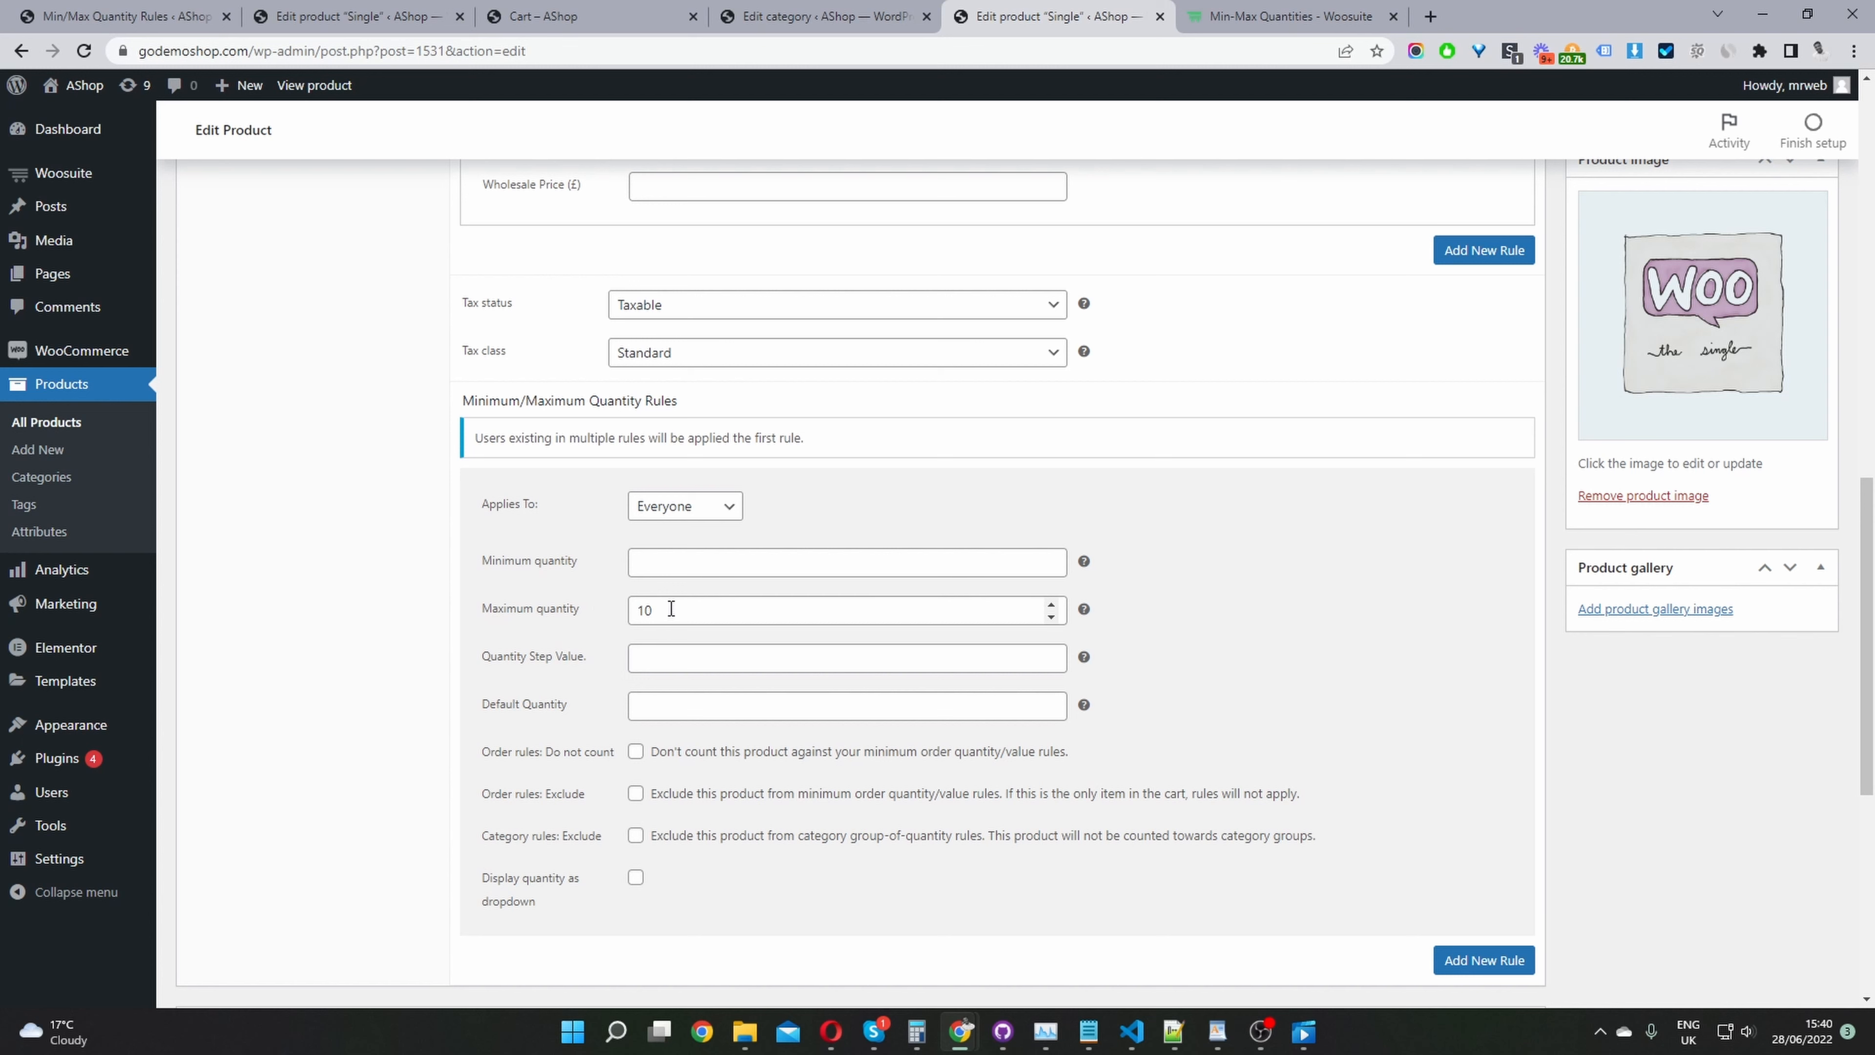
Step: Set the Single product's maximum quantity to 5 and try toggling its Display quantity as dropdown option
{"action": "left_click_drag", "start_coordinate": [672, 609], "coordinate": [636, 614]}
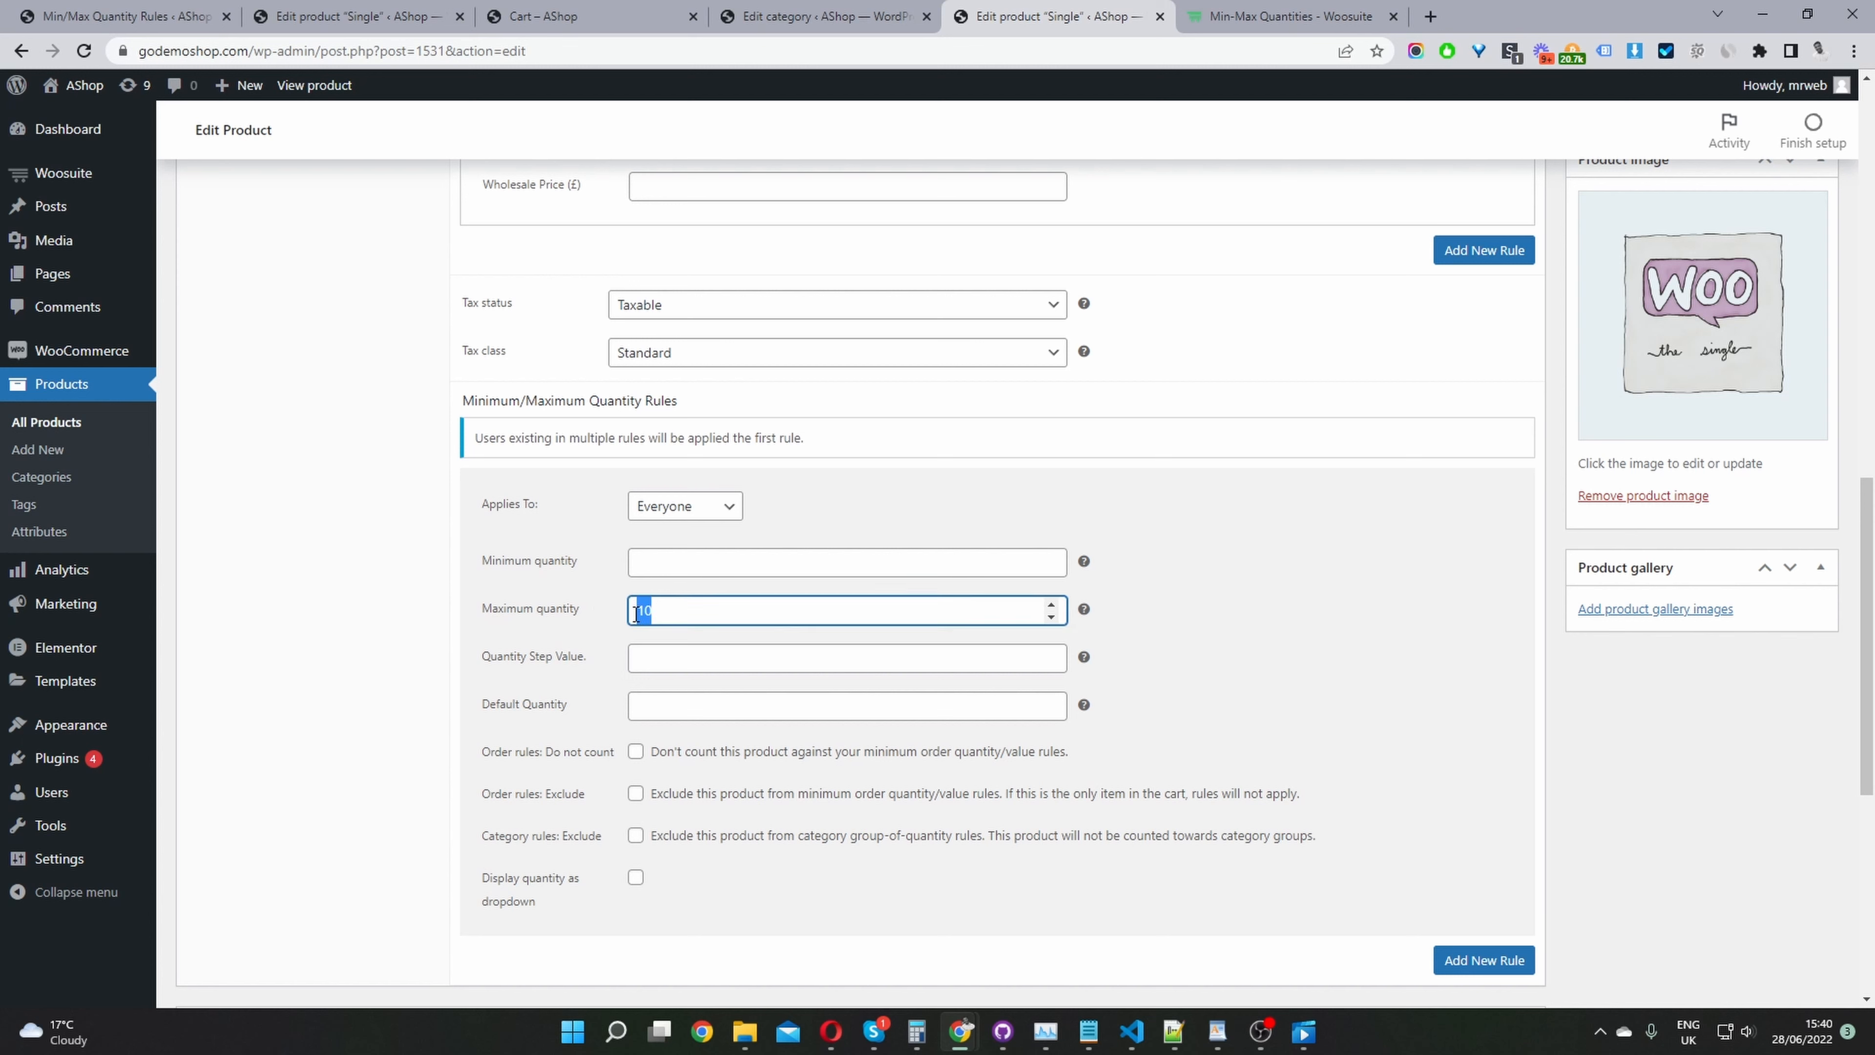
{"action": "type", "text": "5"}
{"action": "left_click", "coordinate": [634, 881]}
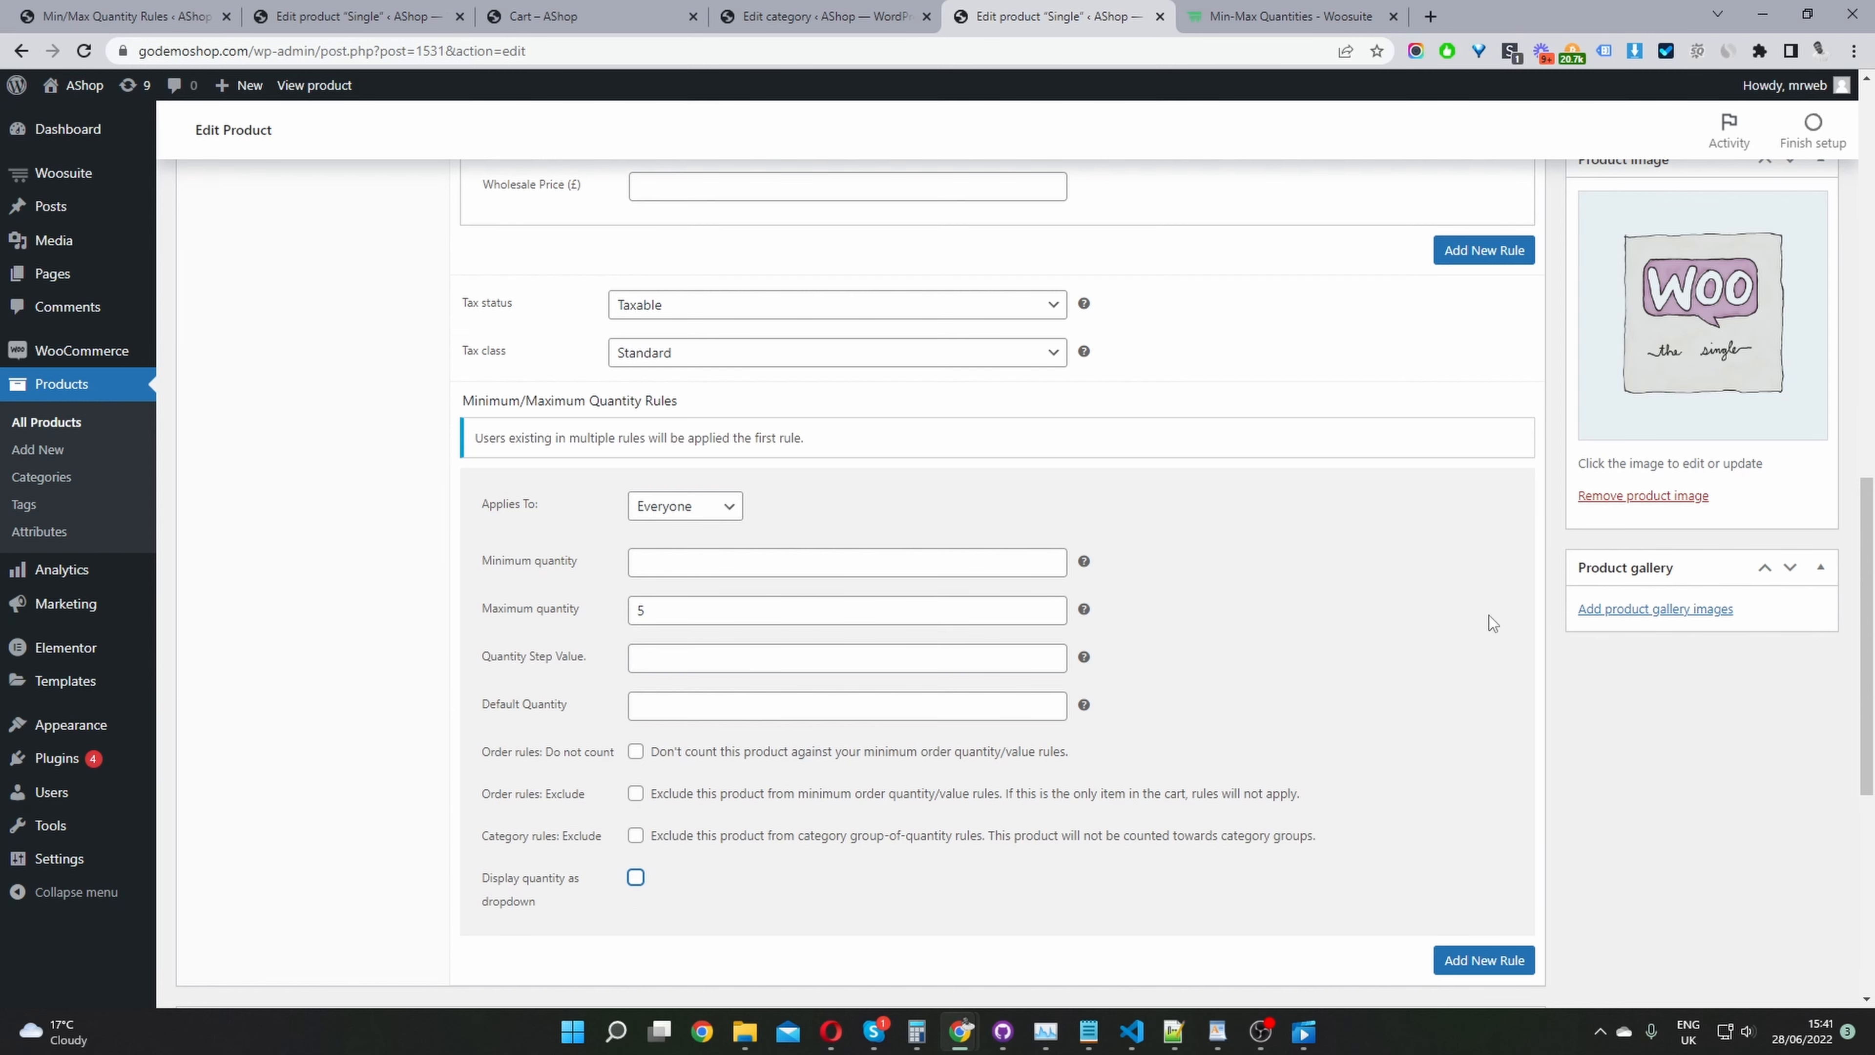
Step: View the Single product's store page in a new tab and raise its order quantity to 5 to test the limit
{"action": "scroll", "coordinate": [1547, 537], "scroll_direction": "up", "scroll_amount": 10}
{"action": "middle_click", "coordinate": [336, 86]}
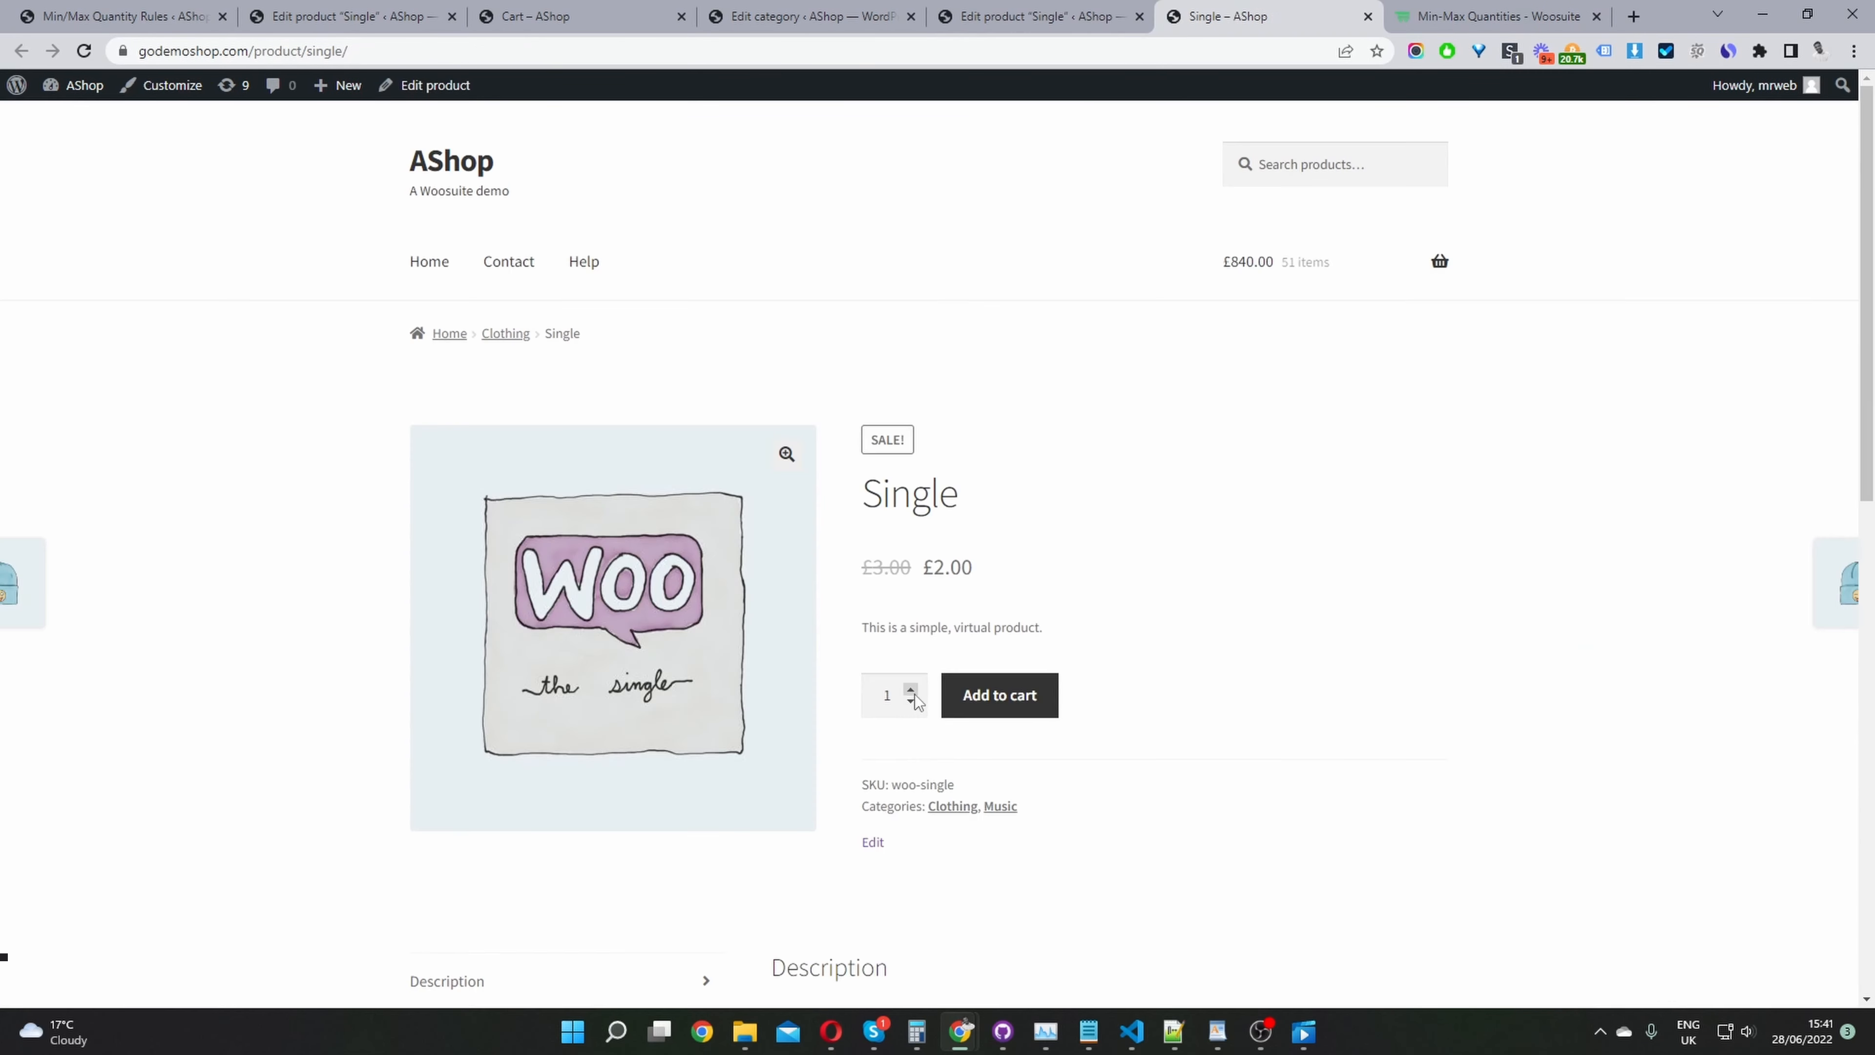
{"action": "left_click", "coordinate": [914, 693]}
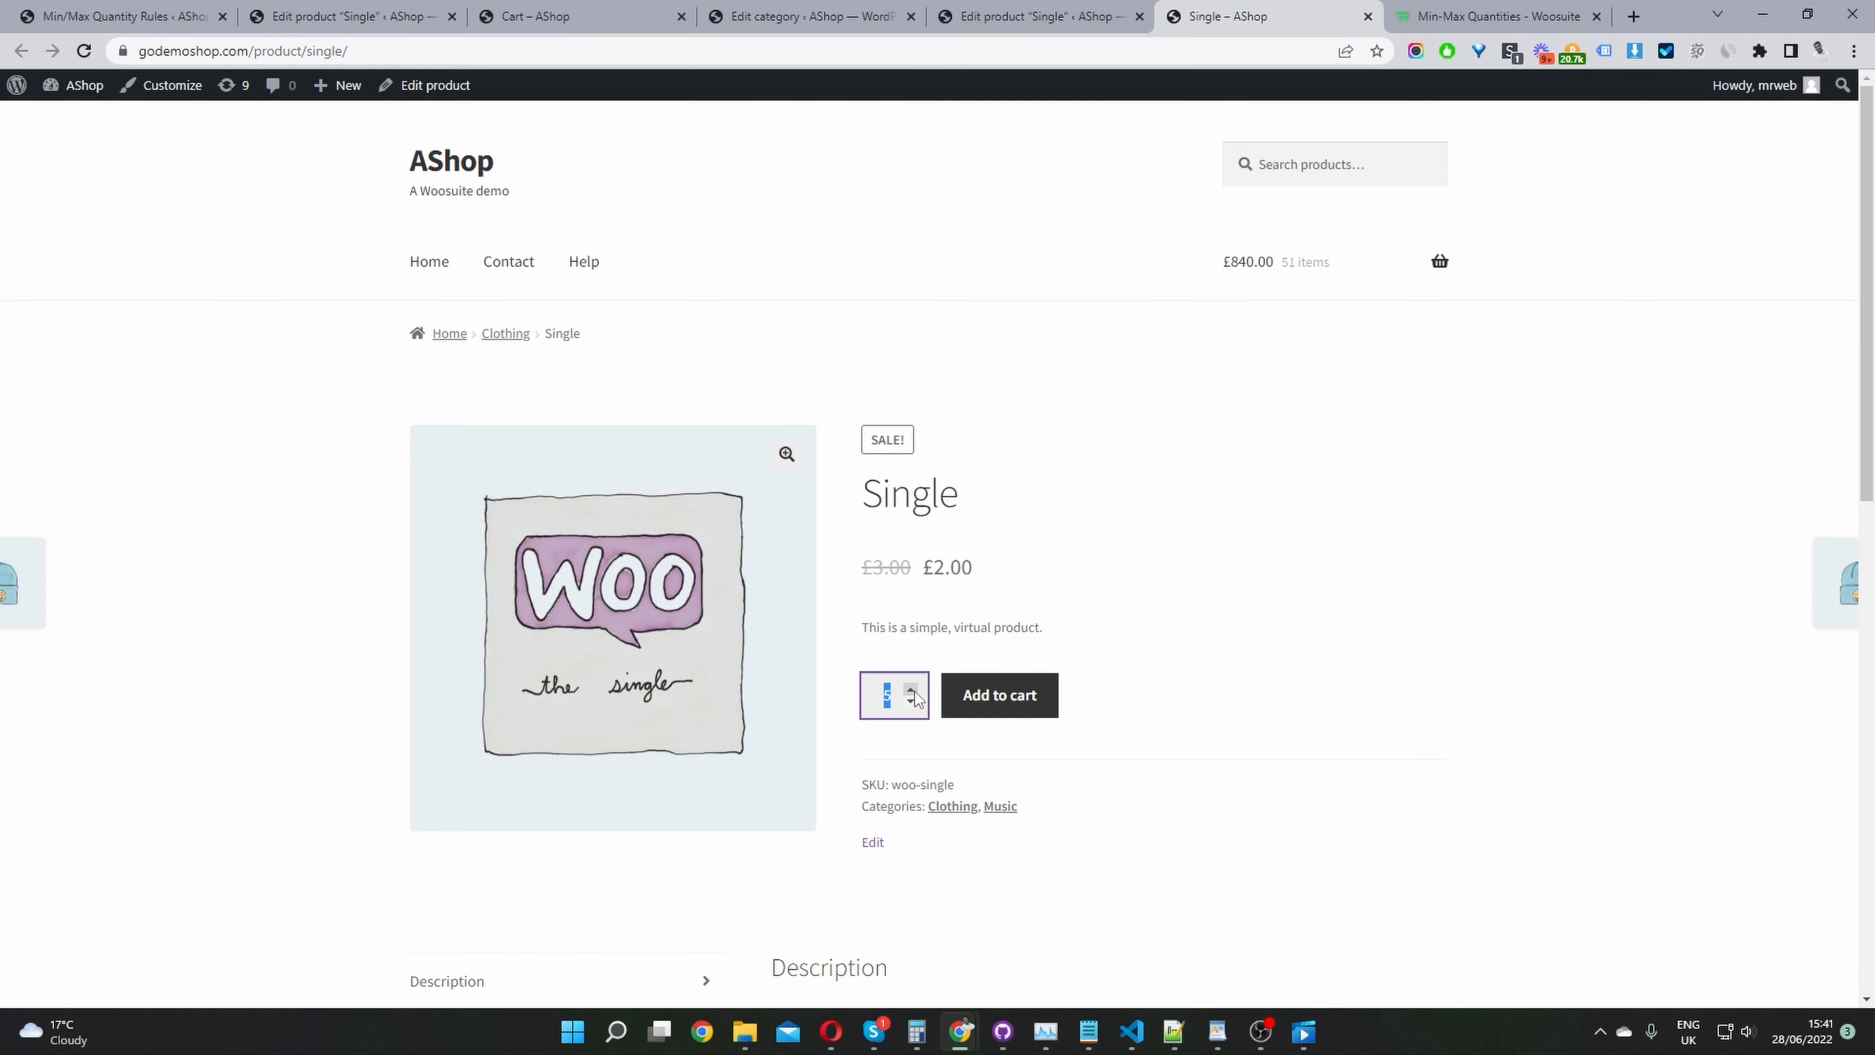